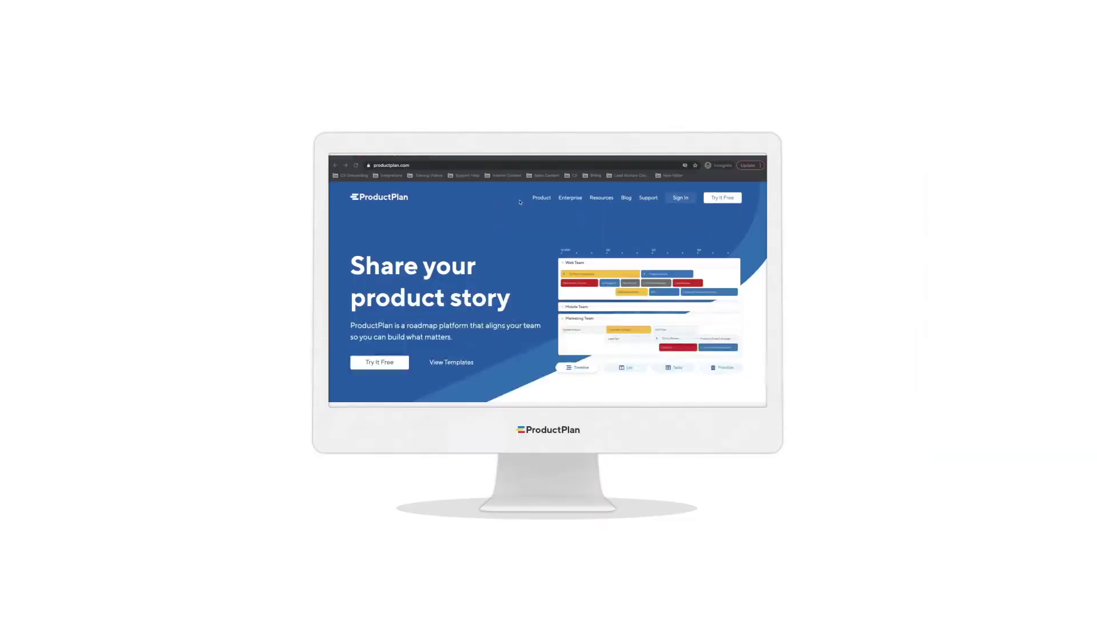
- Go from Product > Integrations on productplan.com to the Jira Software integration page
left_click(542, 197)
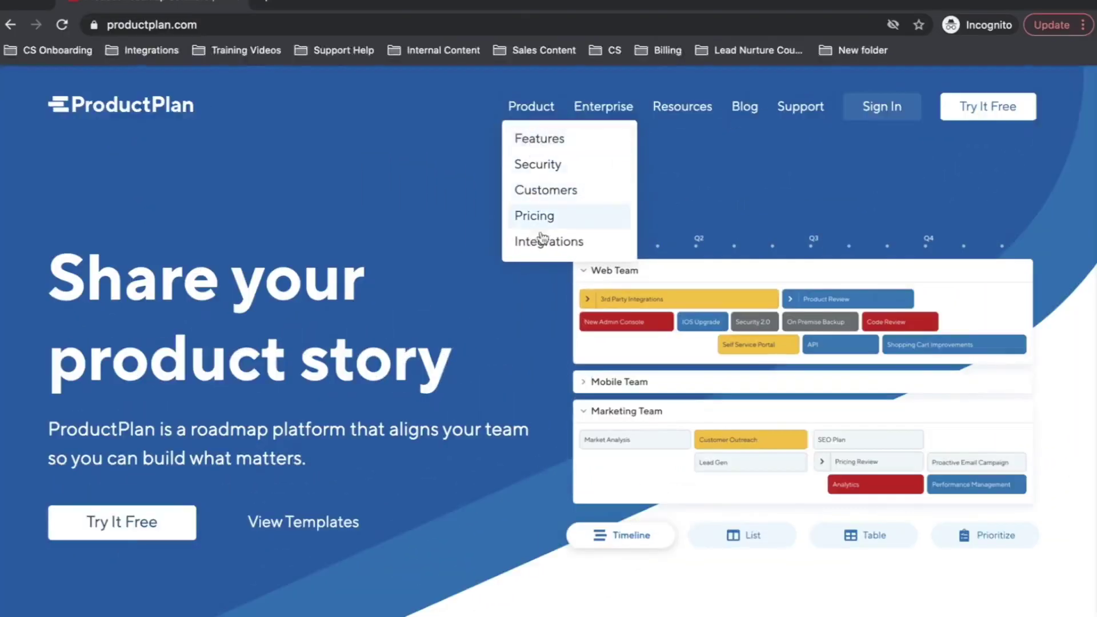
left_click(543, 243)
scroll(412, 432, "down", 5)
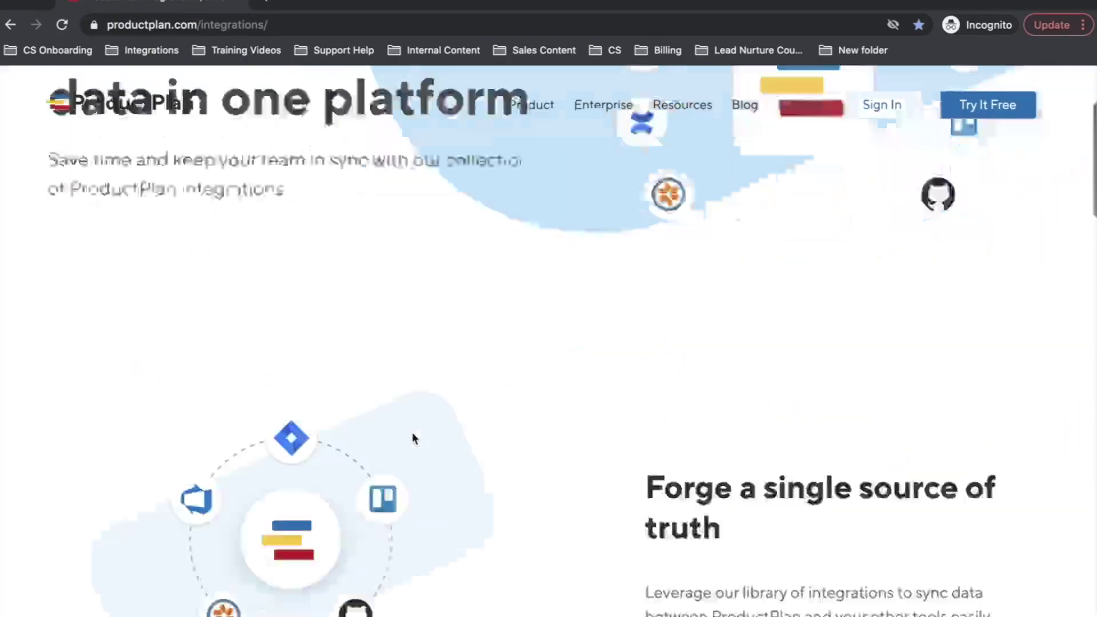
scroll(413, 432, "down", 7)
scroll(412, 438, "down", 5)
left_click(397, 339)
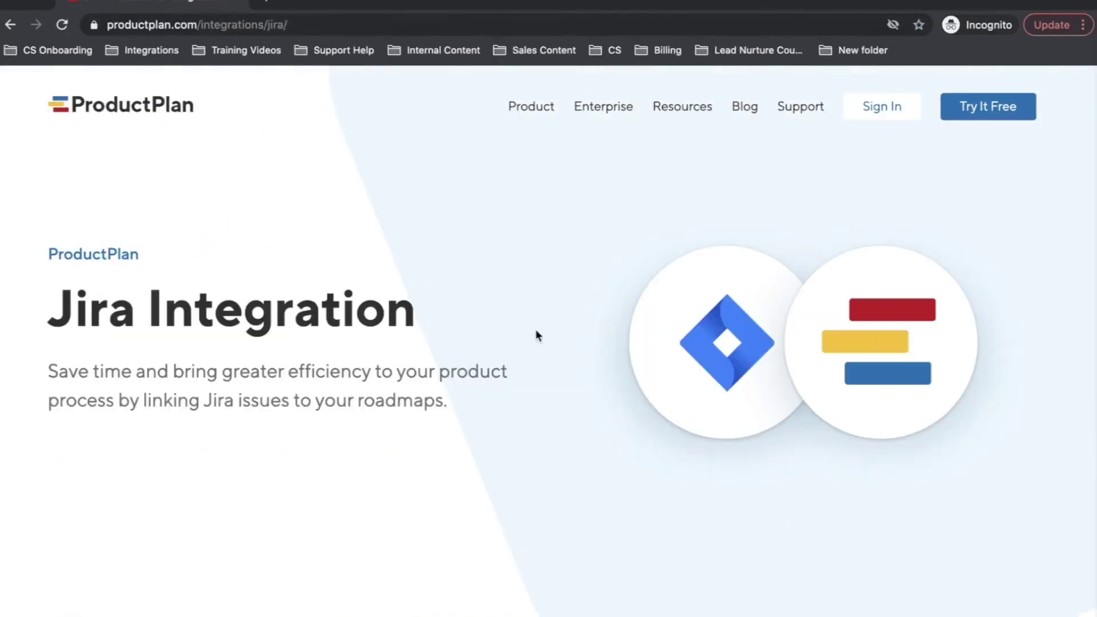
- Scroll through the Jira Integration page's import, field sync and epic creation features
scroll(536, 335, "down", 3)
scroll(536, 335, "down", 2)
scroll(536, 335, "down", 1)
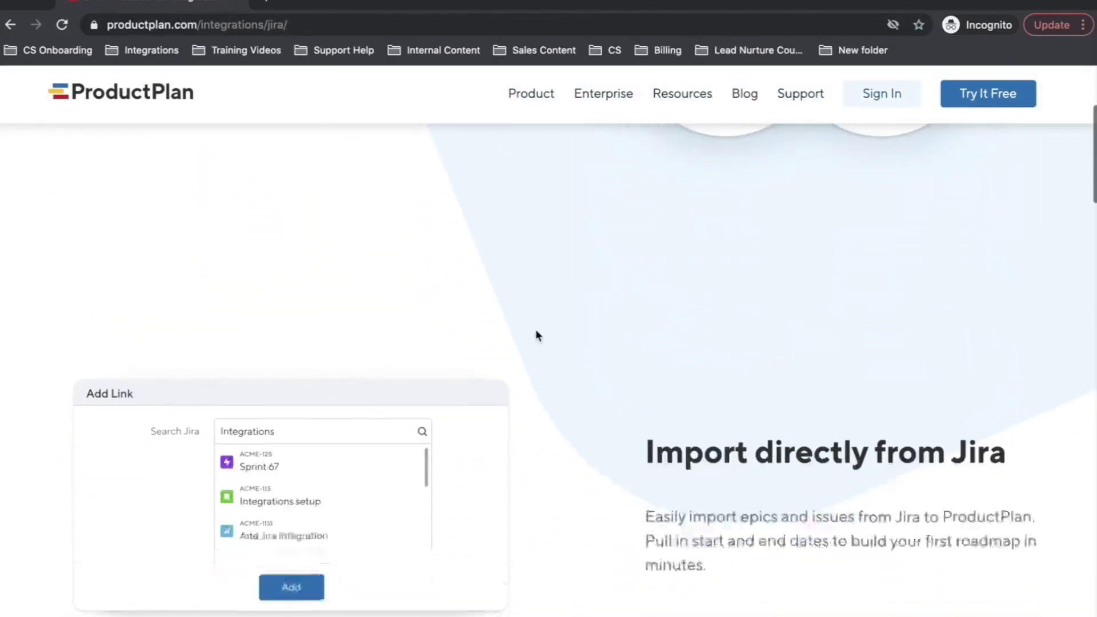
scroll(536, 335, "down", 2)
scroll(536, 335, "down", 2)
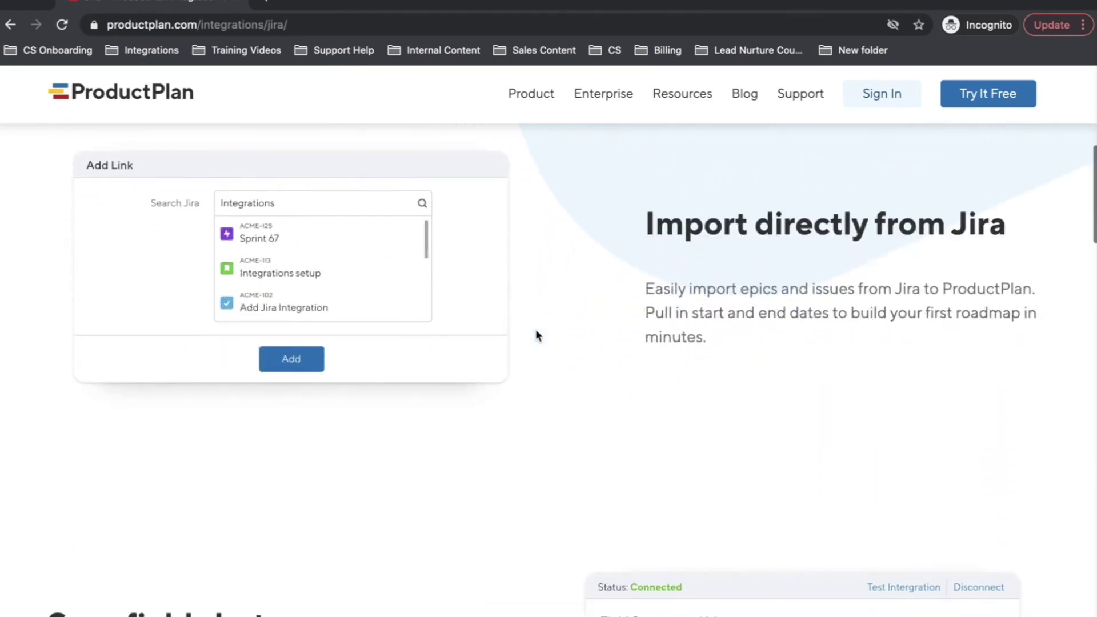
scroll(541, 300, "down", 1)
scroll(541, 300, "down", 1)
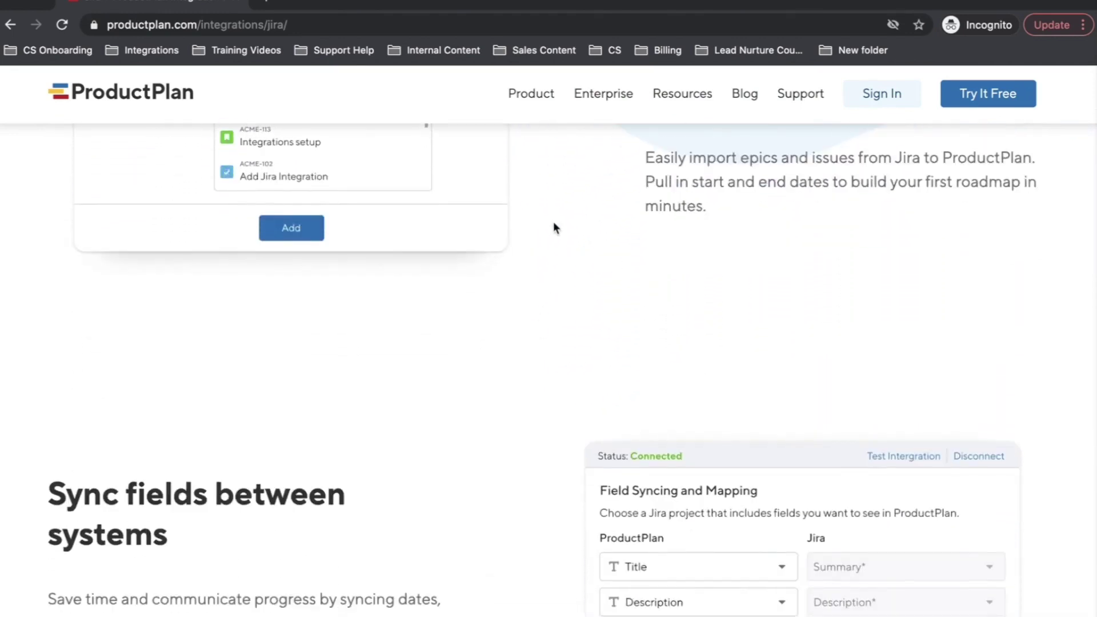
scroll(552, 197, "down", 2)
scroll(552, 197, "down", 1)
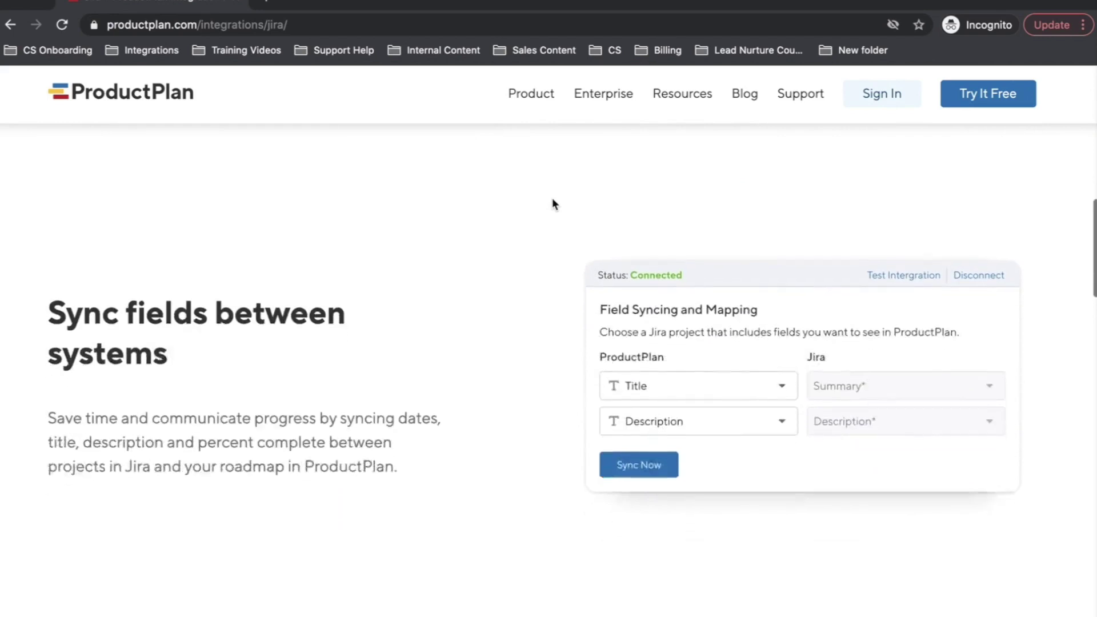
scroll(552, 198, "down", 1)
scroll(552, 197, "down", 3)
scroll(552, 198, "down", 2)
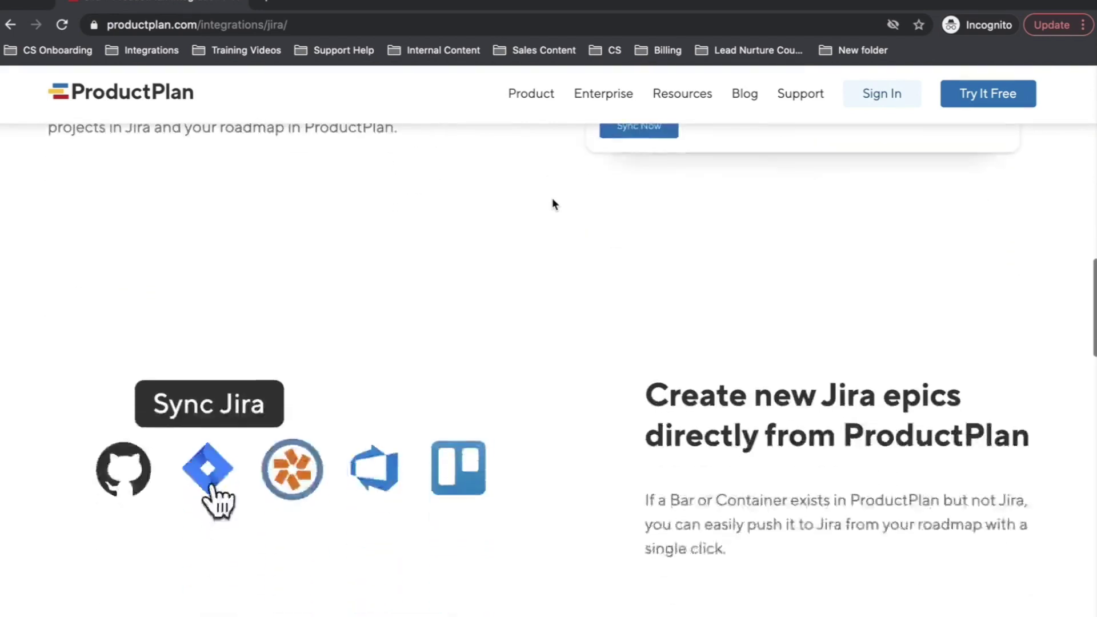
scroll(552, 197, "down", 1)
scroll(551, 197, "down", 2)
scroll(552, 198, "down", 1)
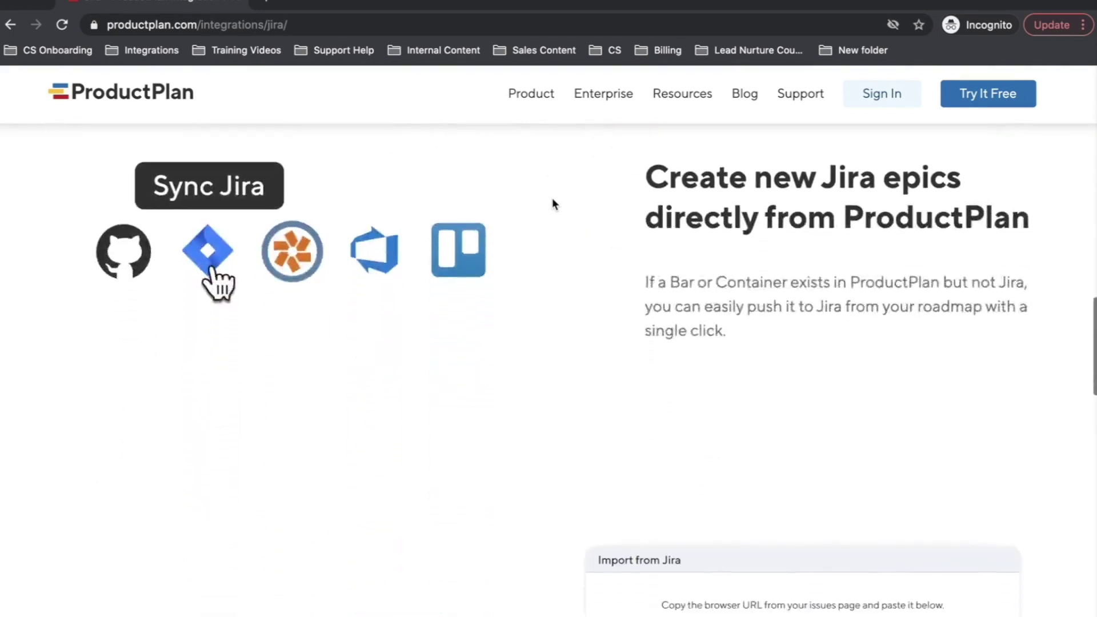
scroll(551, 197, "down", 1)
scroll(552, 197, "down", 2)
scroll(552, 198, "down", 1)
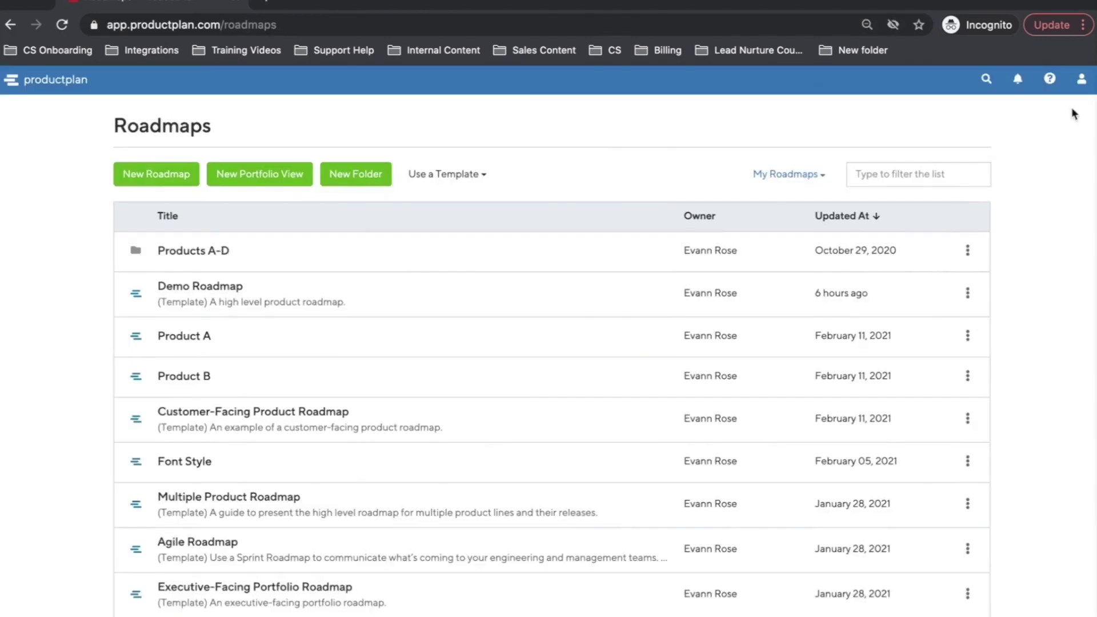
- Begin a new Jira integration from ProductPlan's Settings > Integrations
left_click(1082, 86)
left_click(1047, 143)
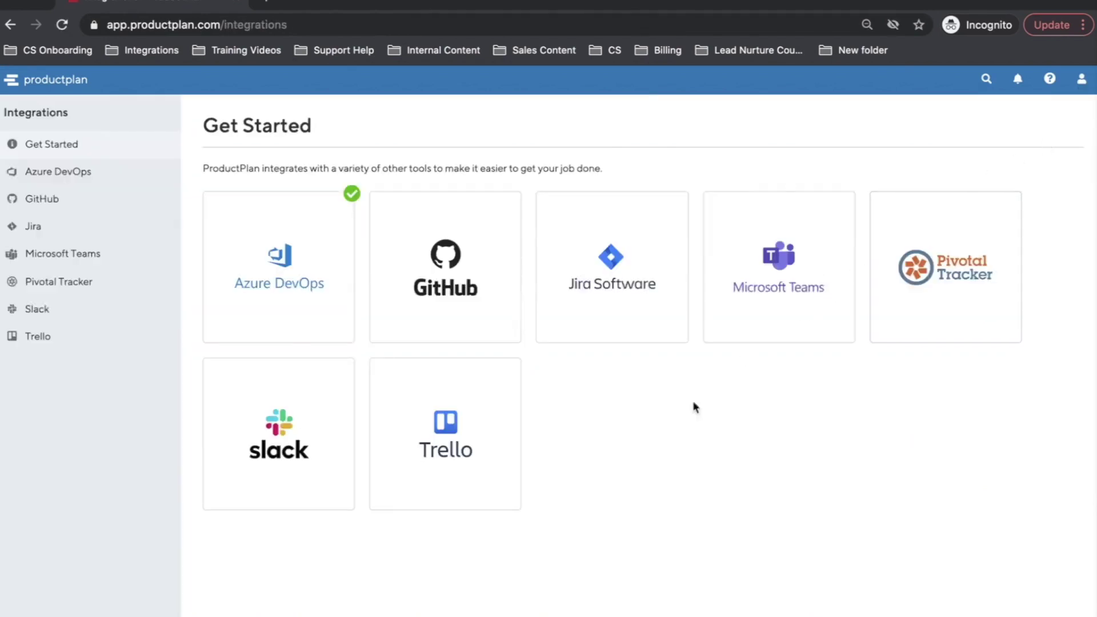
left_click(623, 330)
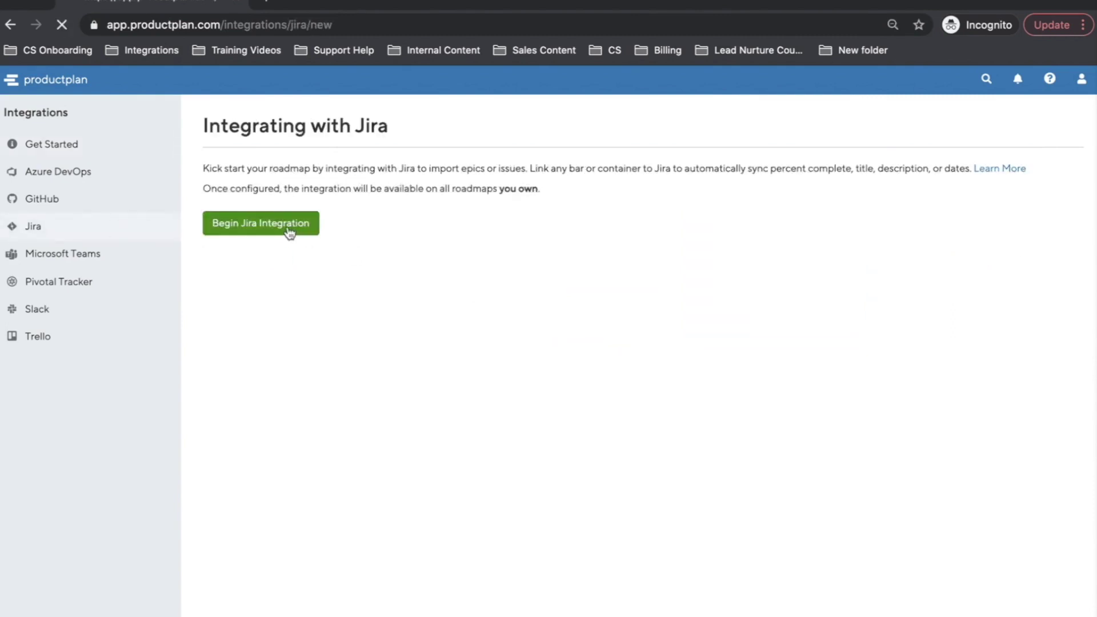
left_click(290, 233)
- Submit the Jira site address and review the consumer key, public key and callback URL instructions
left_click(230, 258)
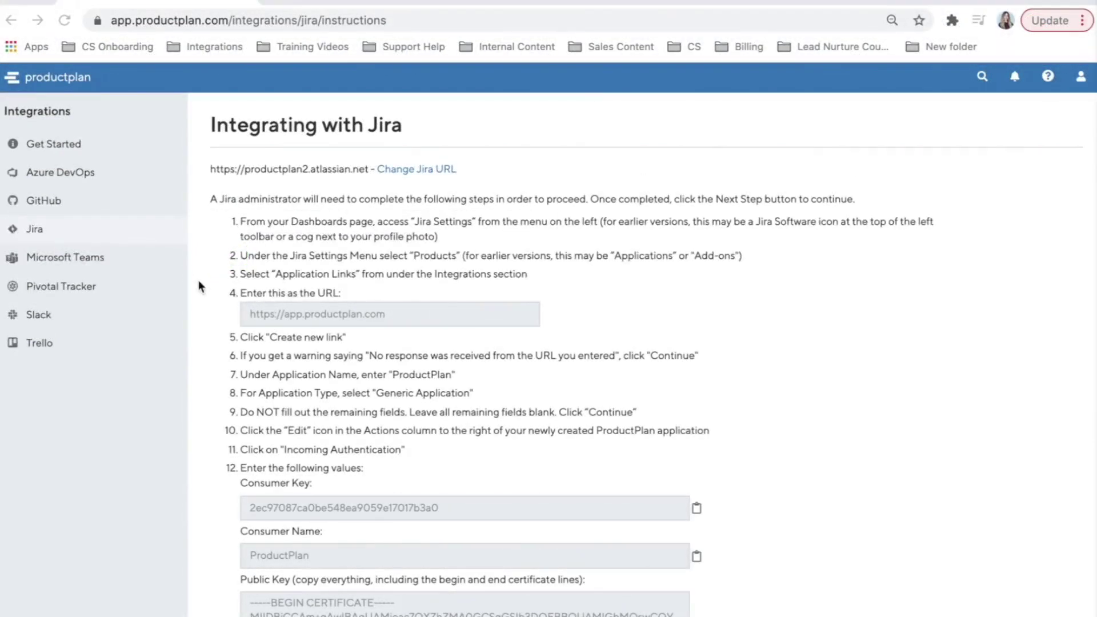
scroll(199, 285, "down", 3)
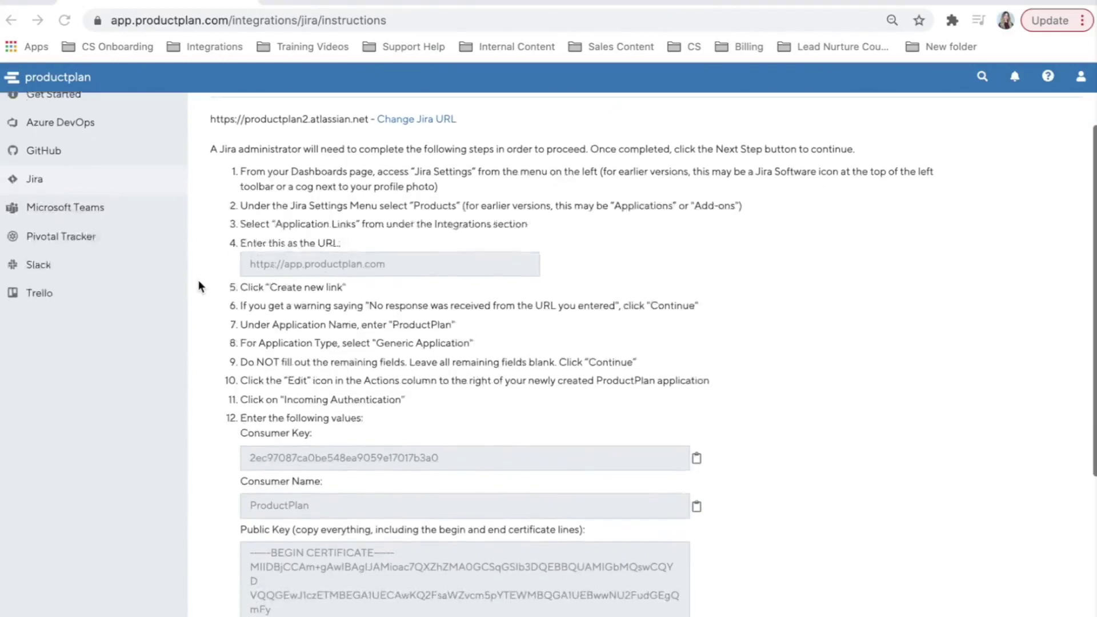
scroll(199, 286, "down", 1)
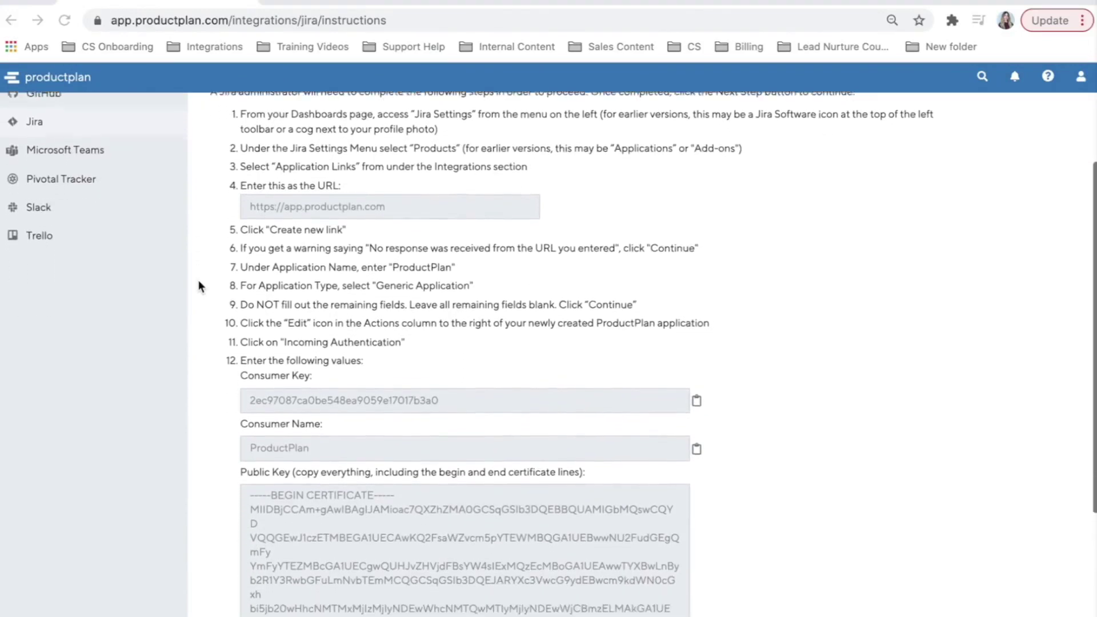
scroll(199, 285, "down", 1)
scroll(198, 285, "down", 3)
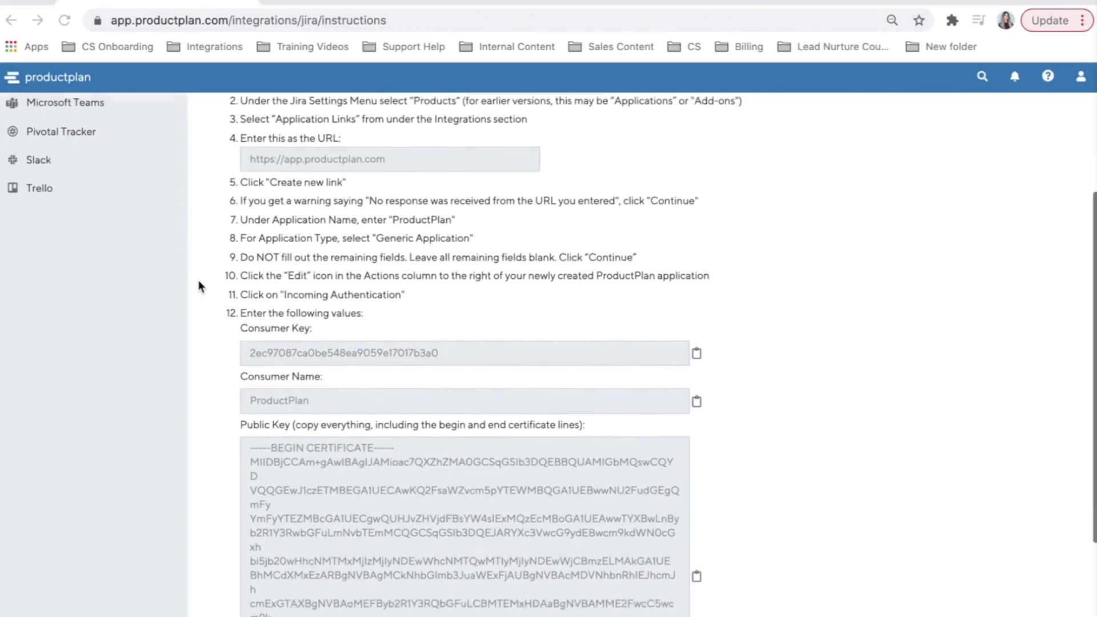
scroll(198, 286, "down", 2)
scroll(199, 285, "down", 1)
scroll(198, 285, "down", 1)
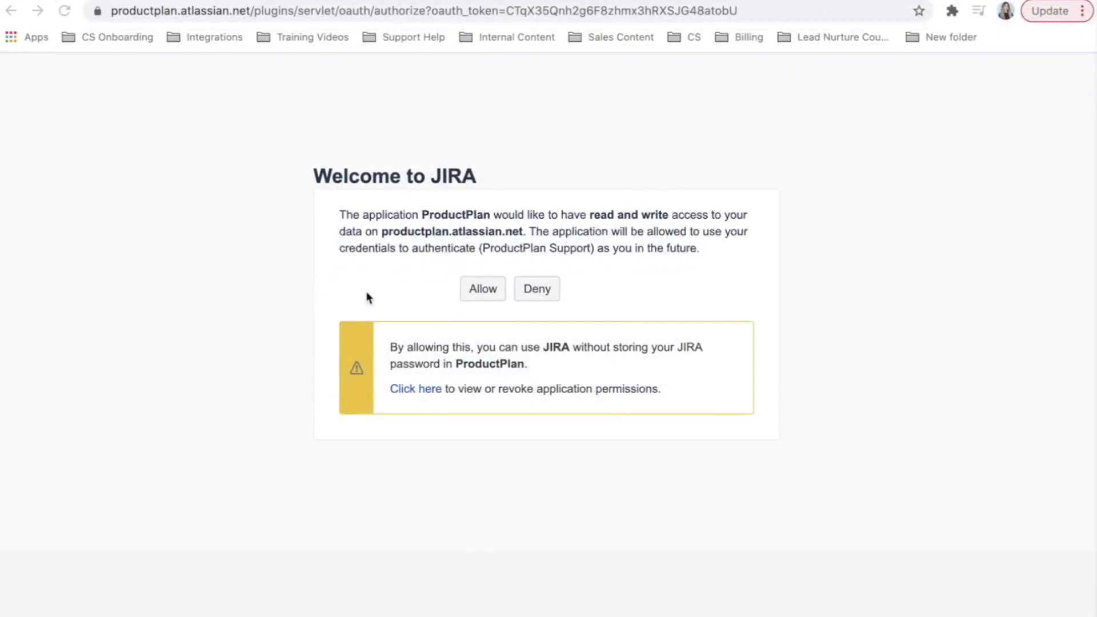
- Allow ProductPlan read and write access on the Welcome to JIRA page
left_click(488, 294)
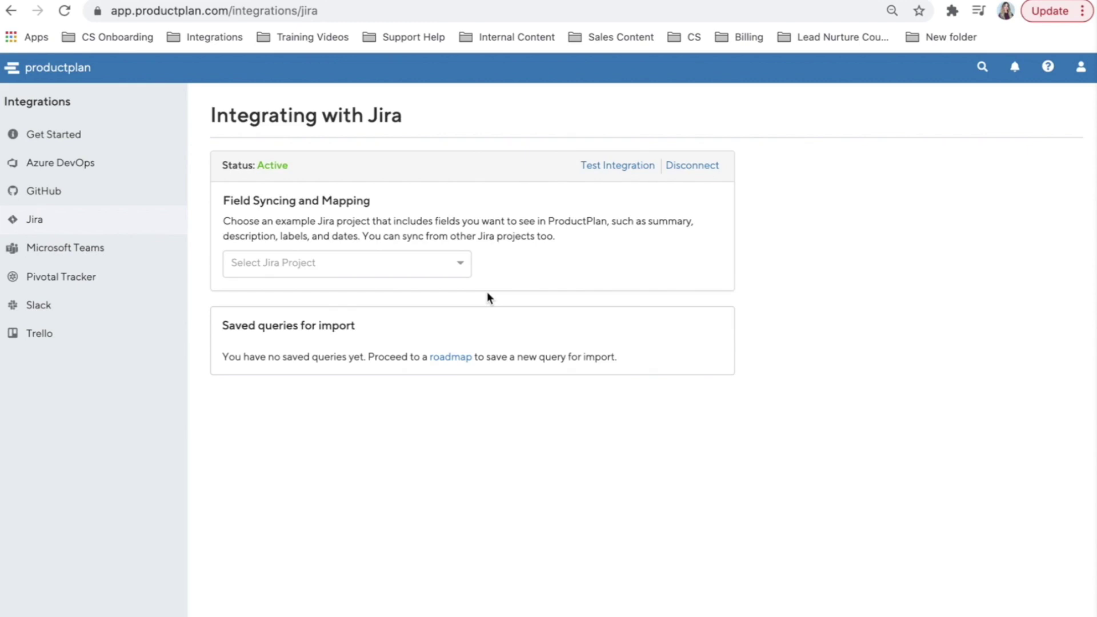
- Choose Adrian's Demo as the example Jira project for field syncing and mapping
left_click(459, 266)
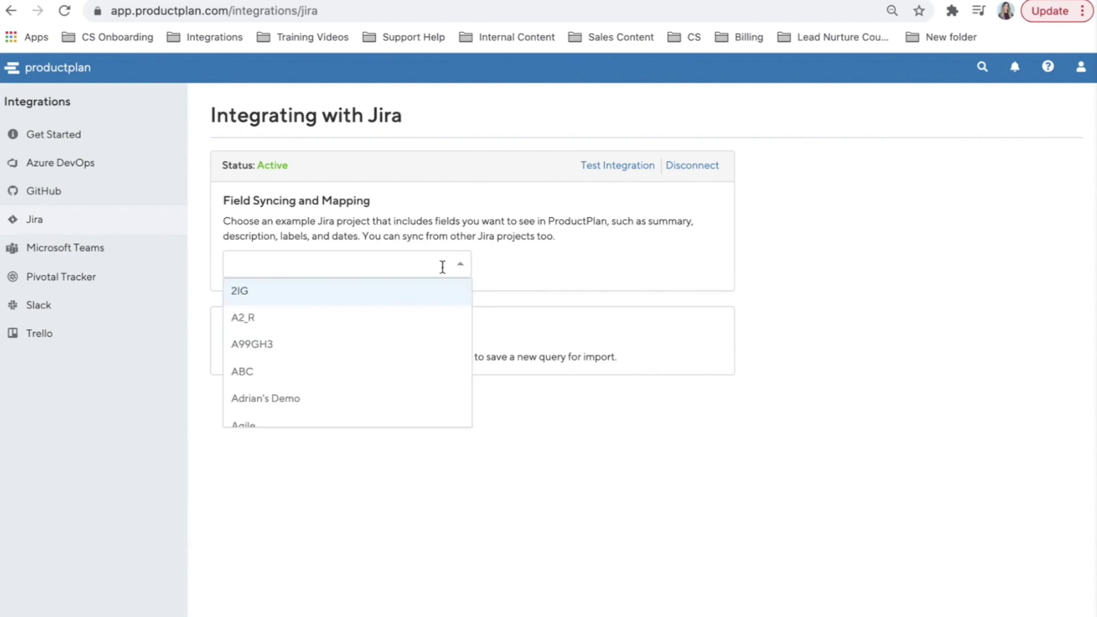
scroll(369, 349, "down", 1)
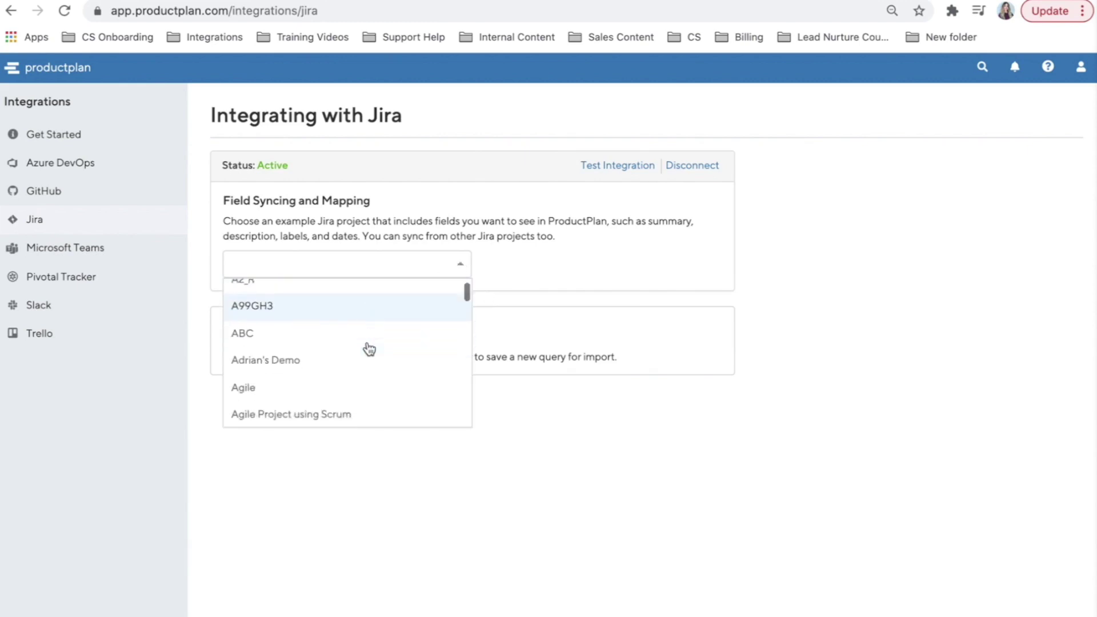
left_click(269, 349)
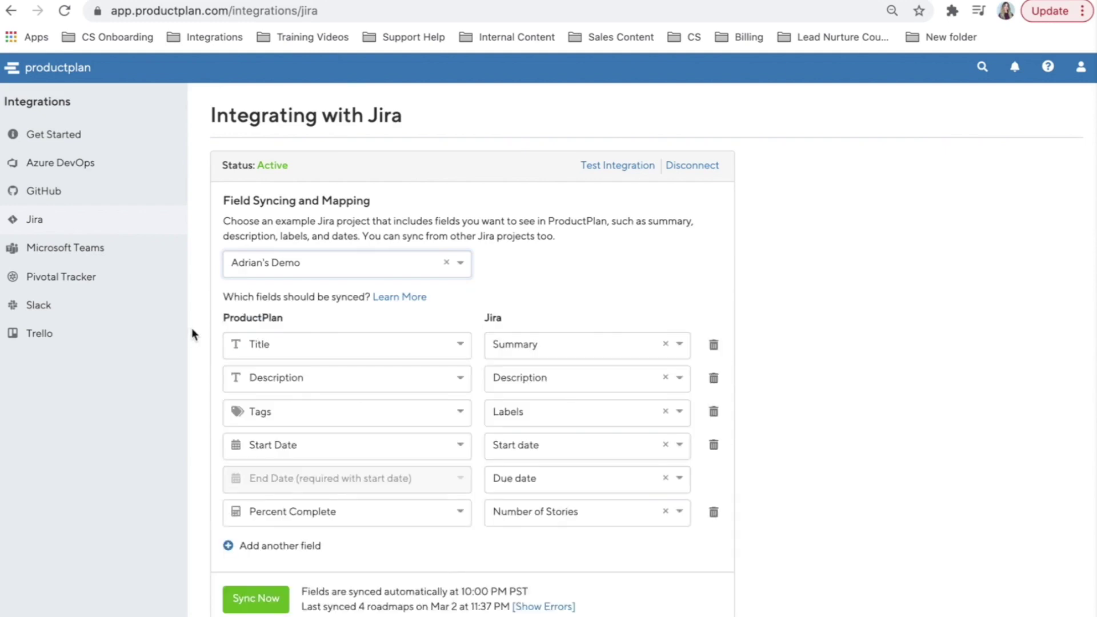
- Check the Title mapping and keep Summary as its Jira field
scroll(192, 334, "down", 1)
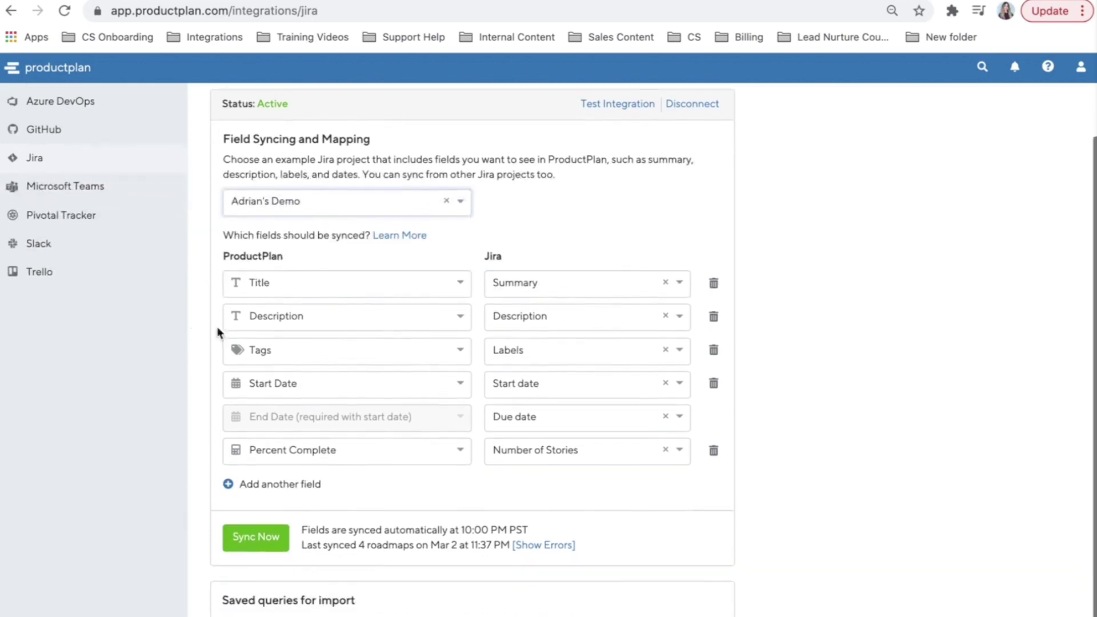
left_click(460, 283)
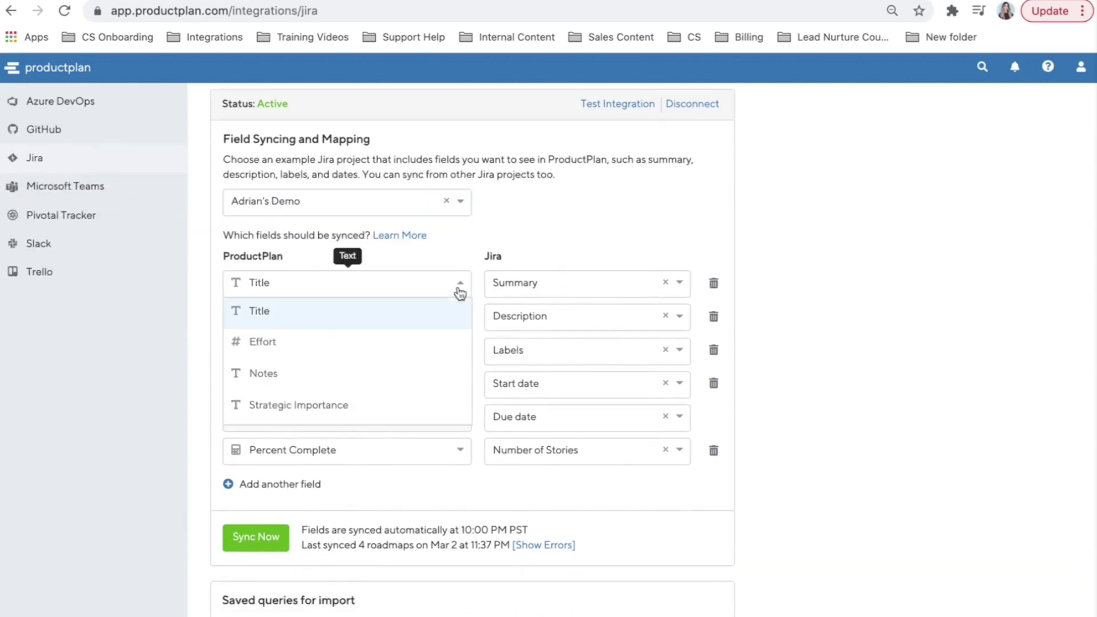
left_click(680, 285)
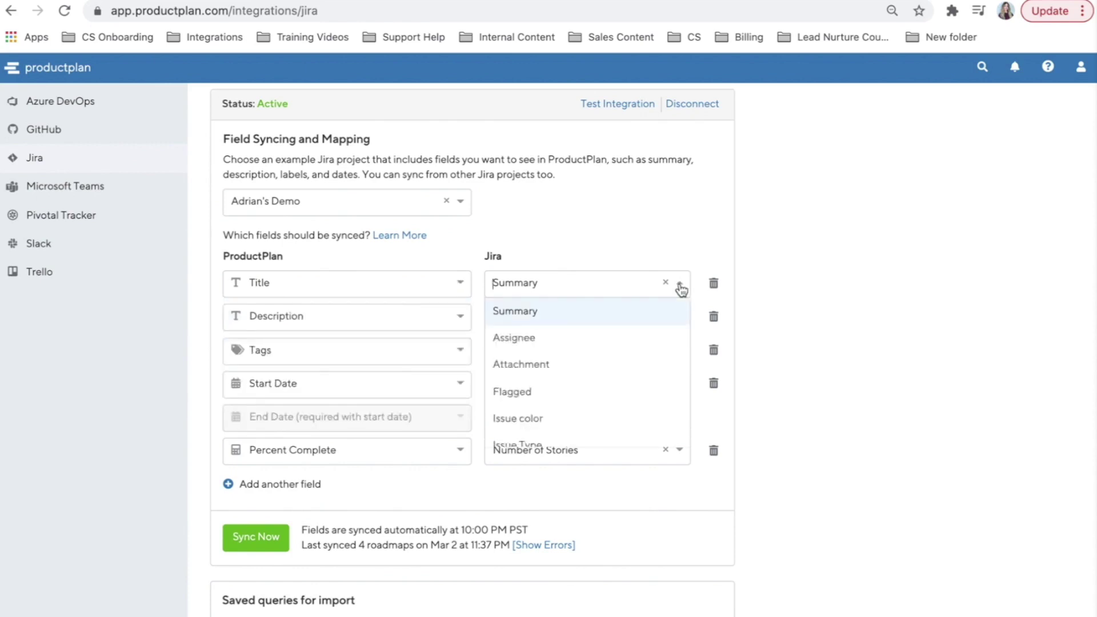
scroll(640, 391, "down", 1)
scroll(641, 392, "up", 1)
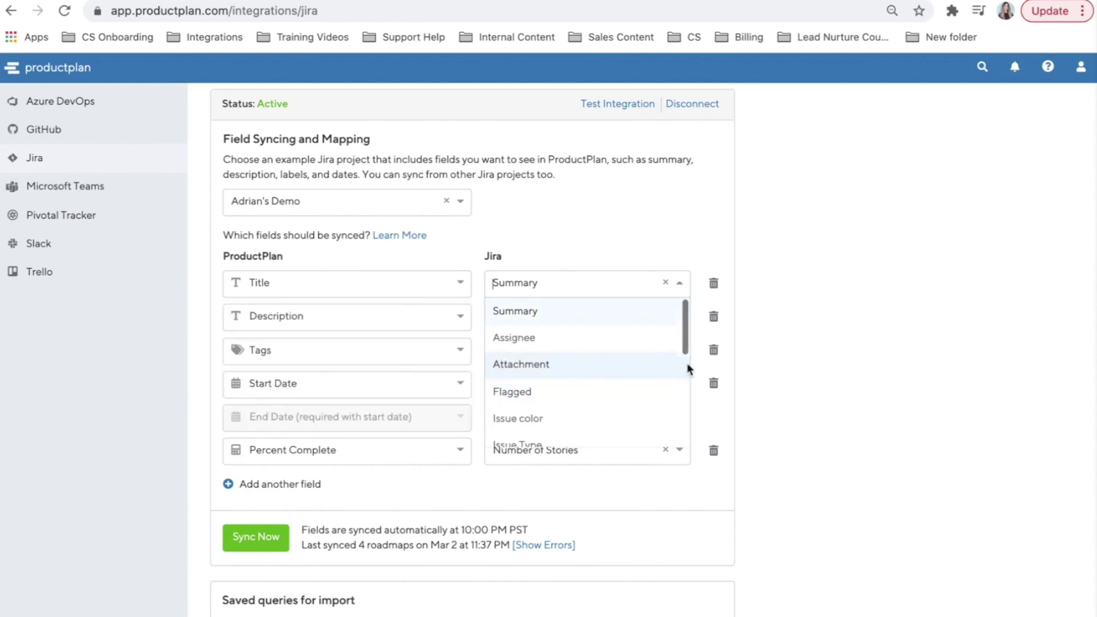
left_click(747, 329)
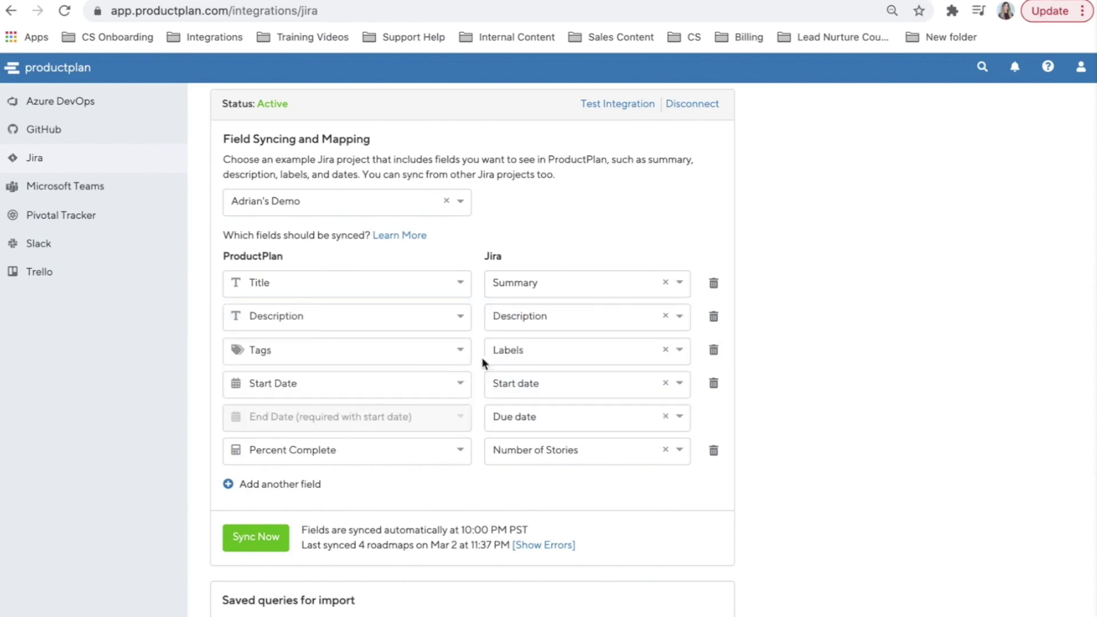
- Add Effort and Strategic Importance field mapping rows
scroll(337, 460, "down", 1)
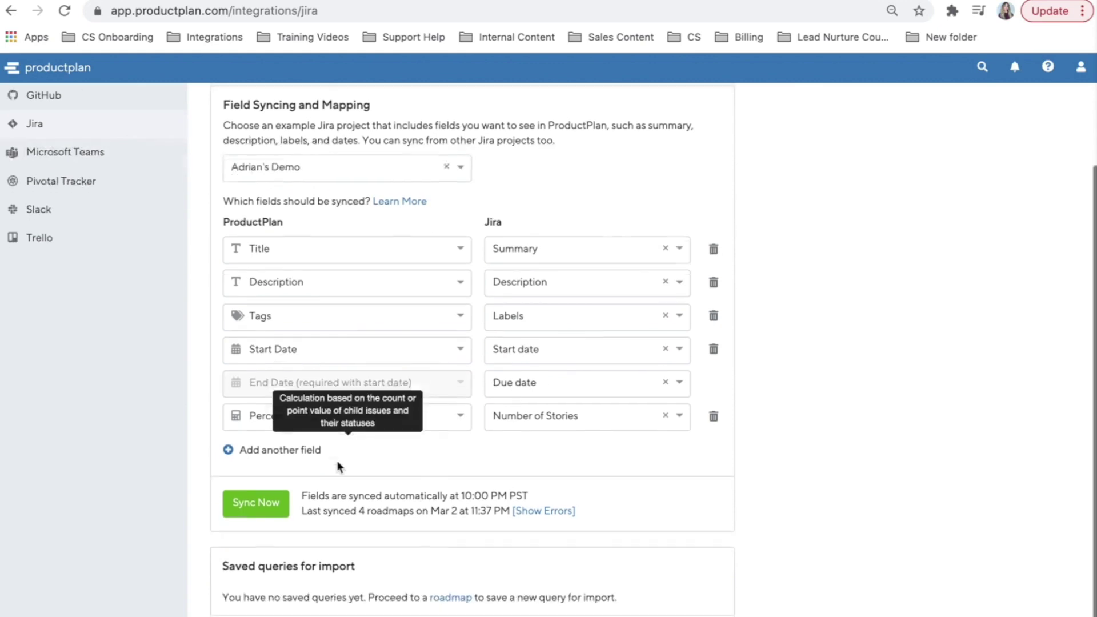
left_click(300, 454)
scroll(298, 451, "down", 1)
left_click(298, 455)
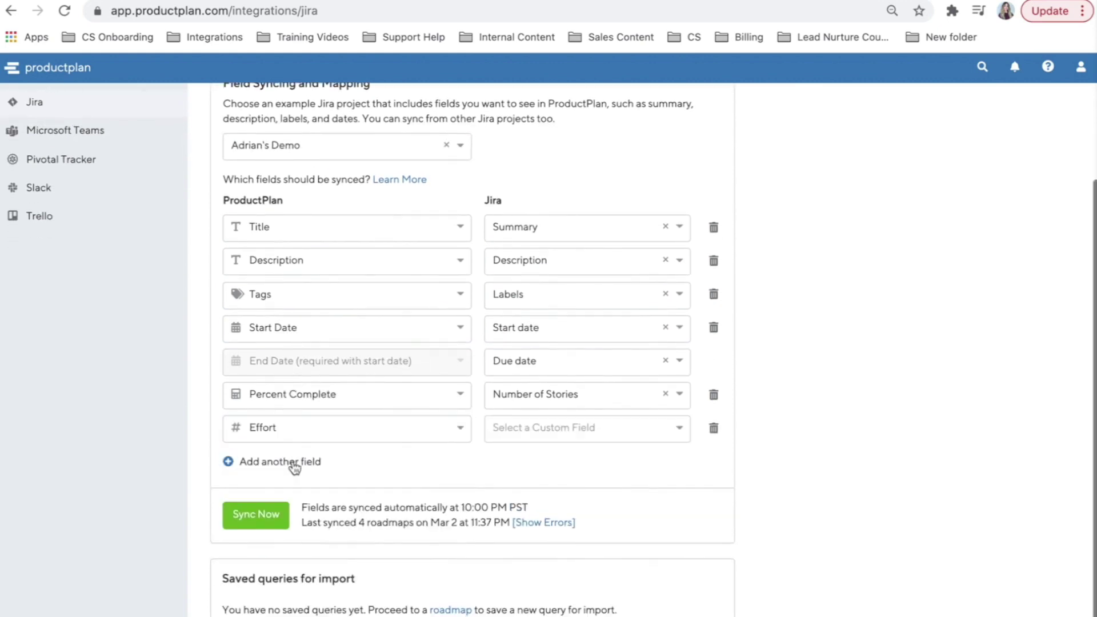
left_click(294, 464)
left_click(291, 514)
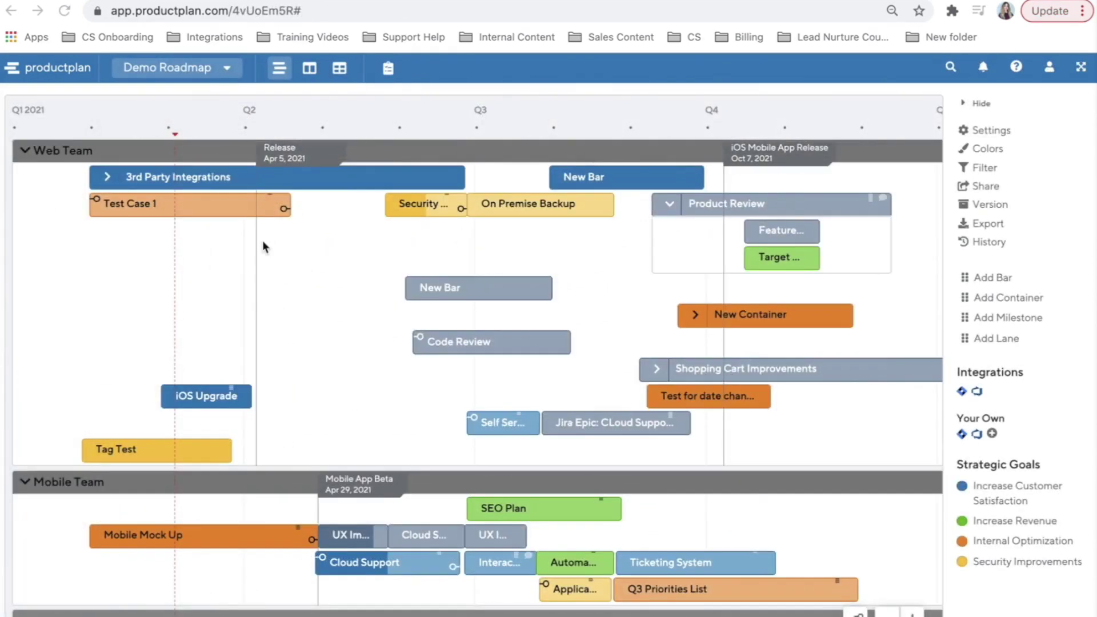
- Switch the roadmap to the parked list view and pick Jira as the import source
left_click(343, 72)
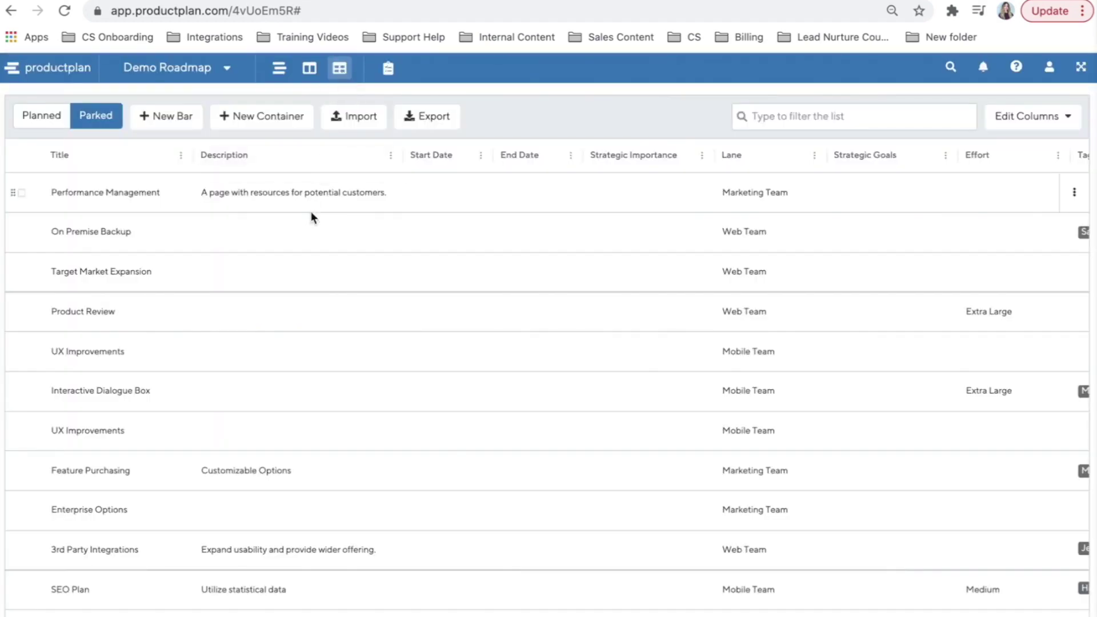
left_click(352, 114)
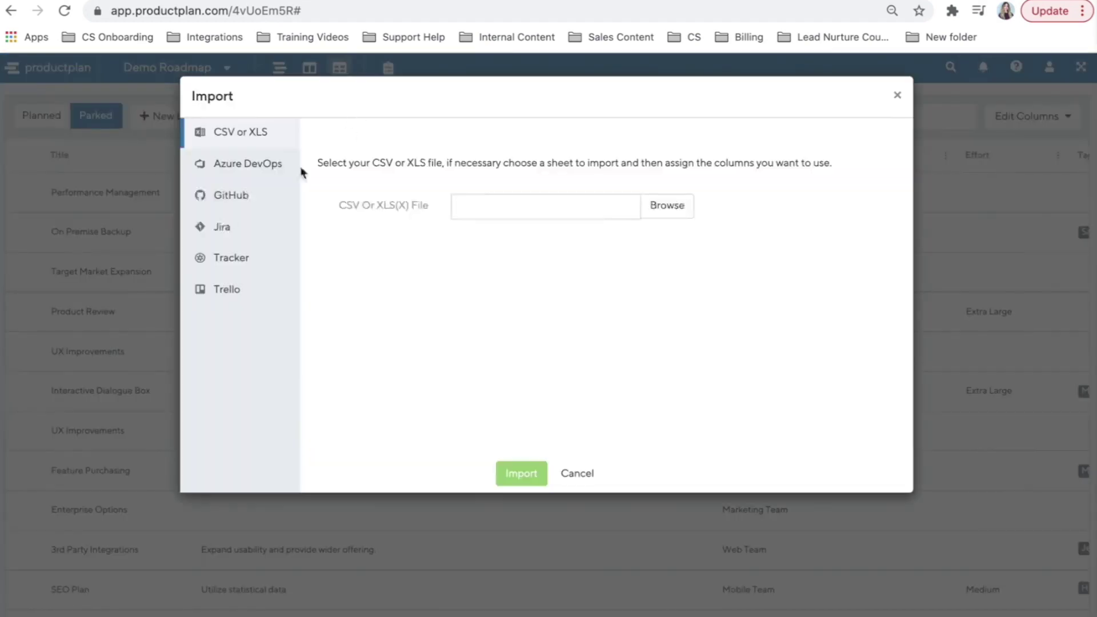
left_click(220, 228)
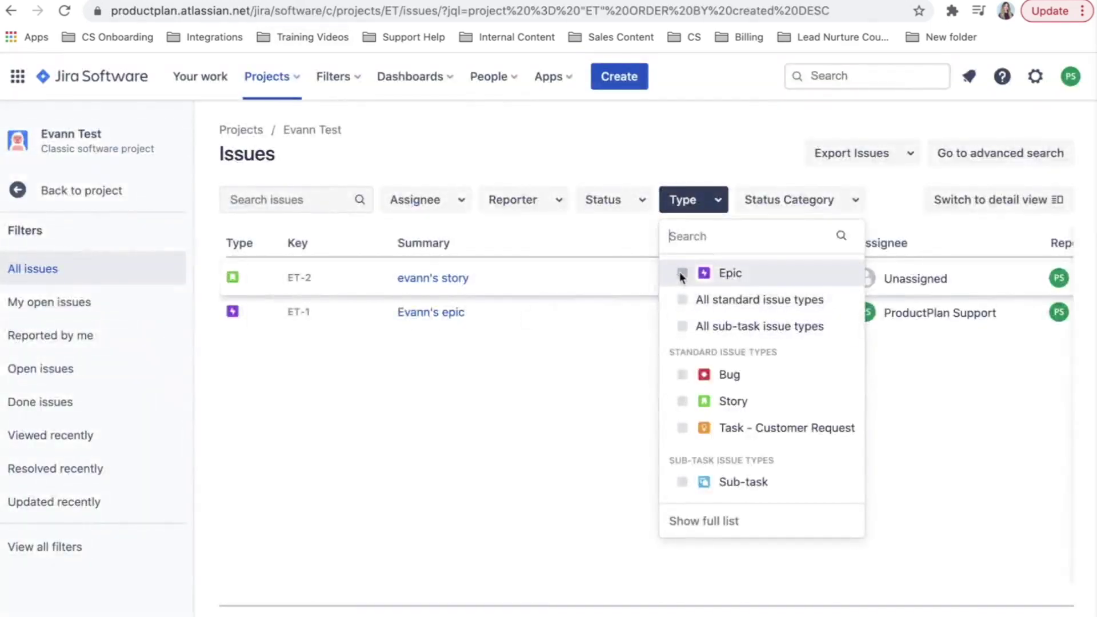
- Filter the Evann Test issues to Epics only and copy the search URL
left_click(682, 273)
left_click(559, 395)
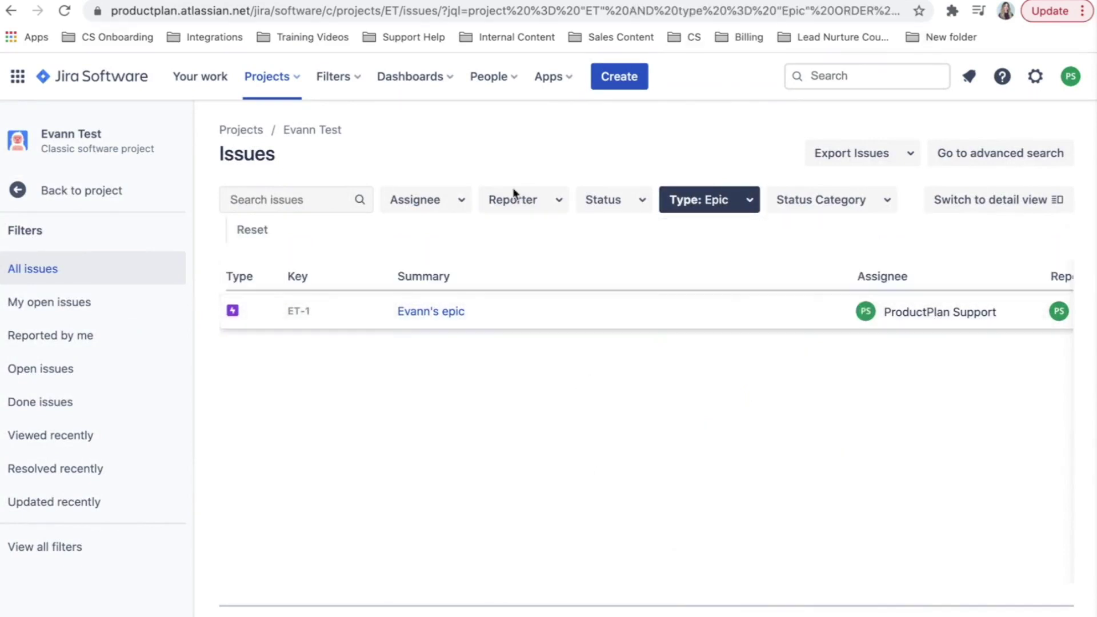
left_click(477, 15)
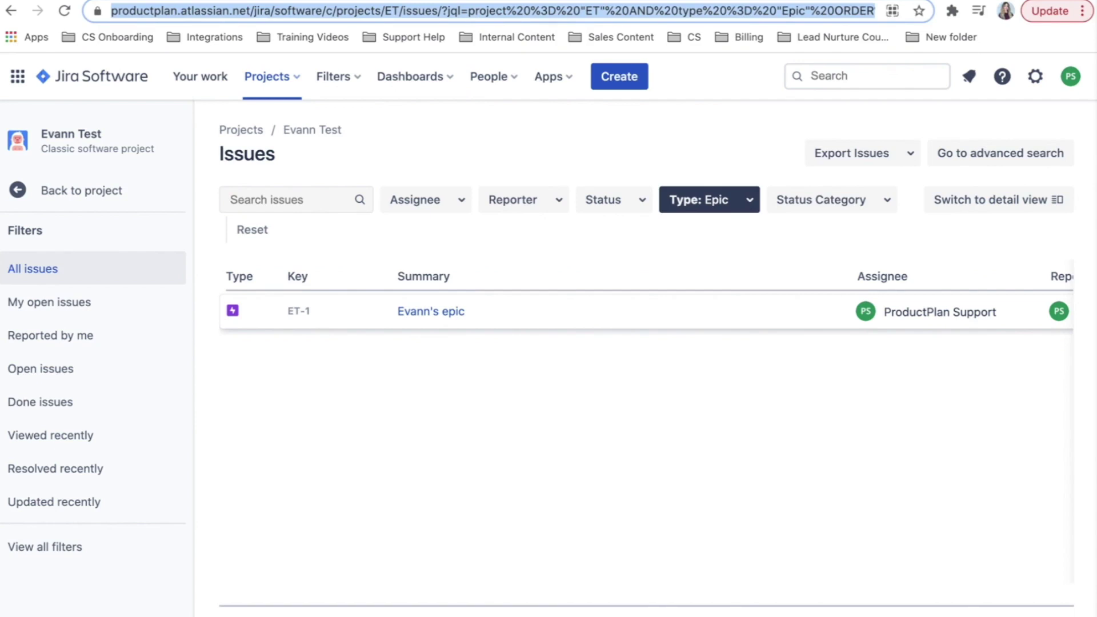
left_click(114, 1)
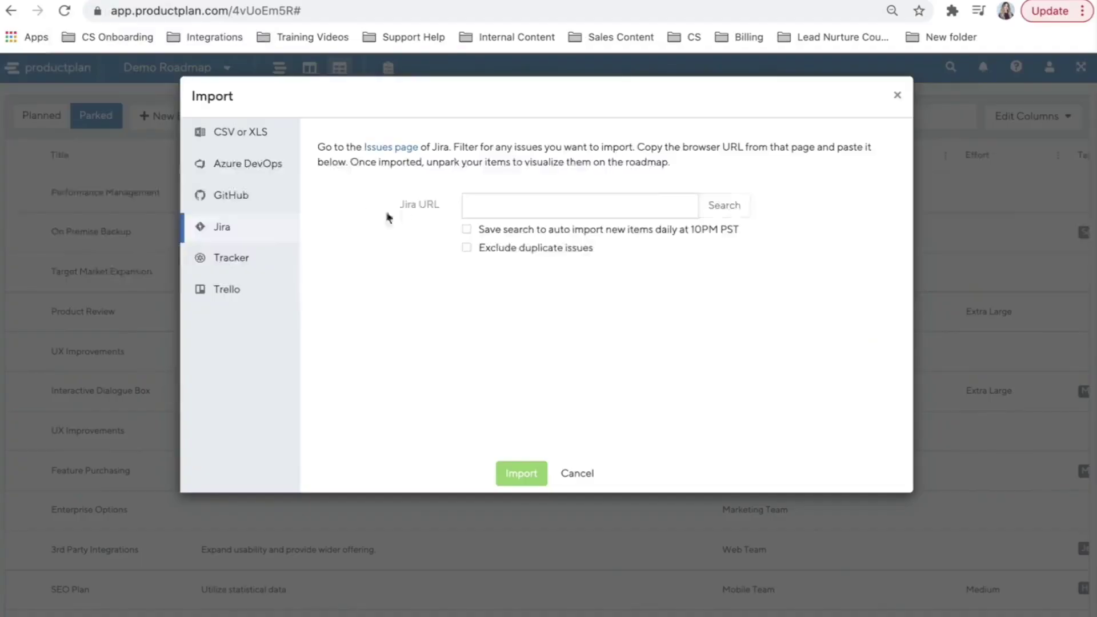
- Import Evann's epic from the pasted Jira search, saved for daily auto-import
key("ctrl+v")
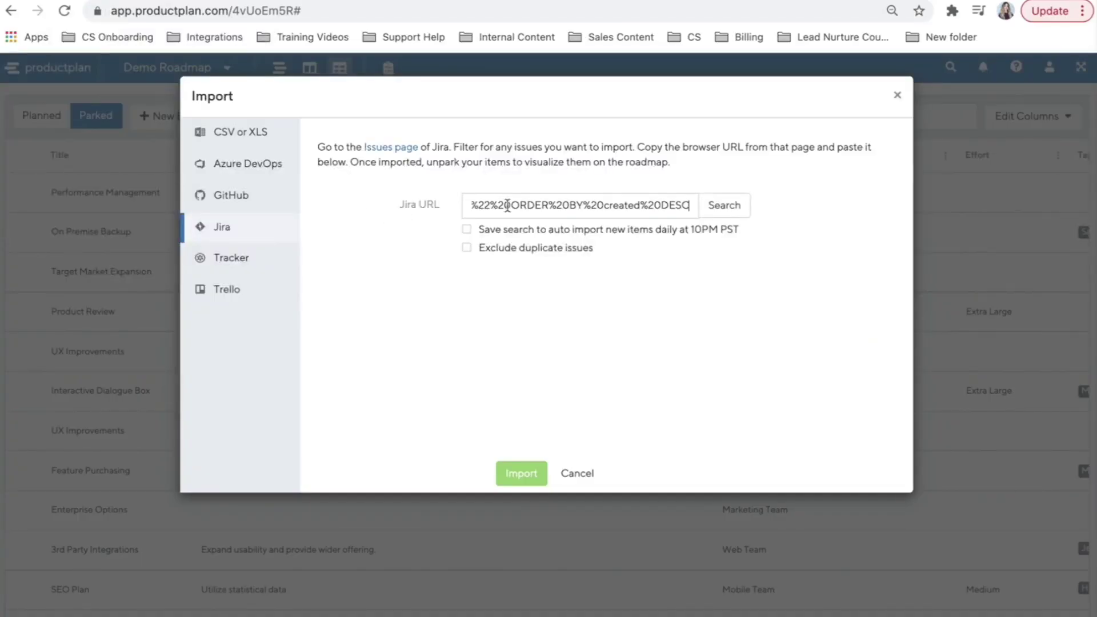
left_click(732, 217)
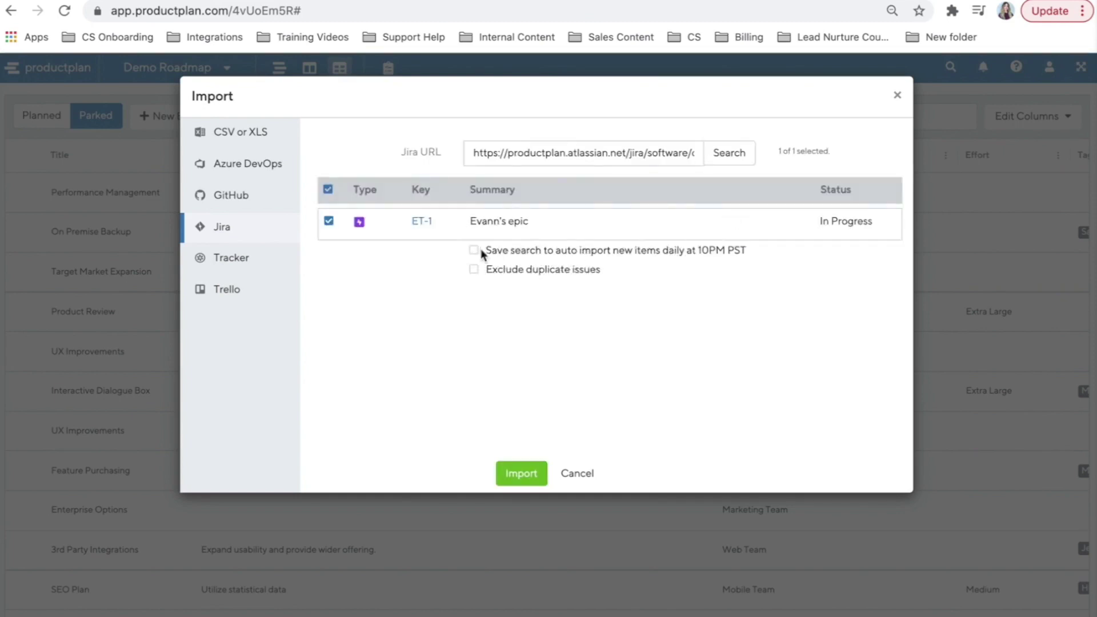
left_click(474, 249)
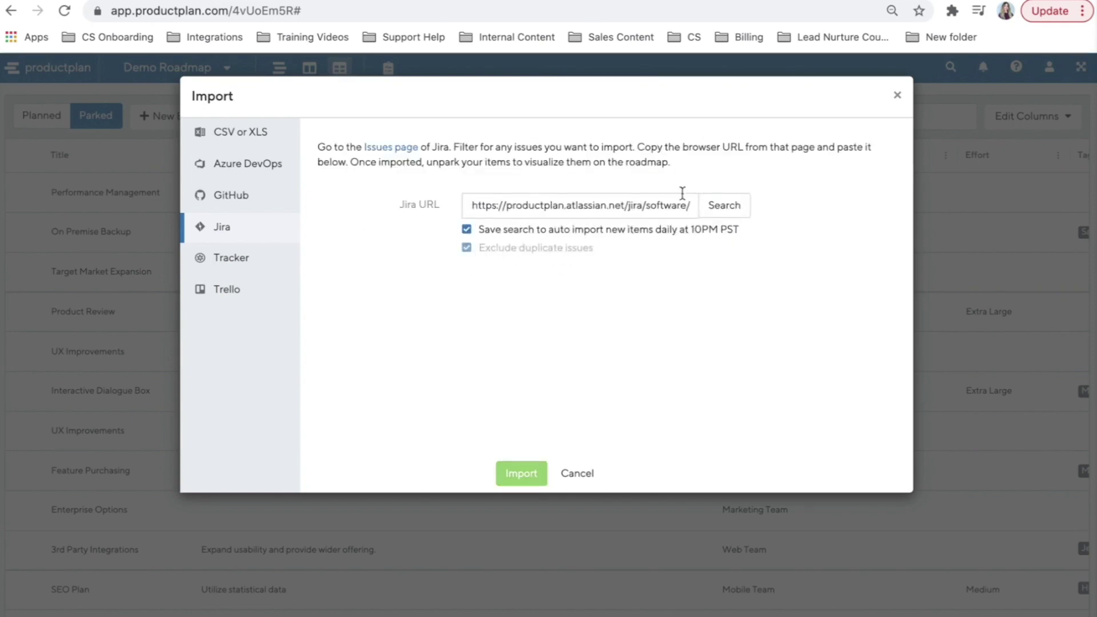
left_click(731, 204)
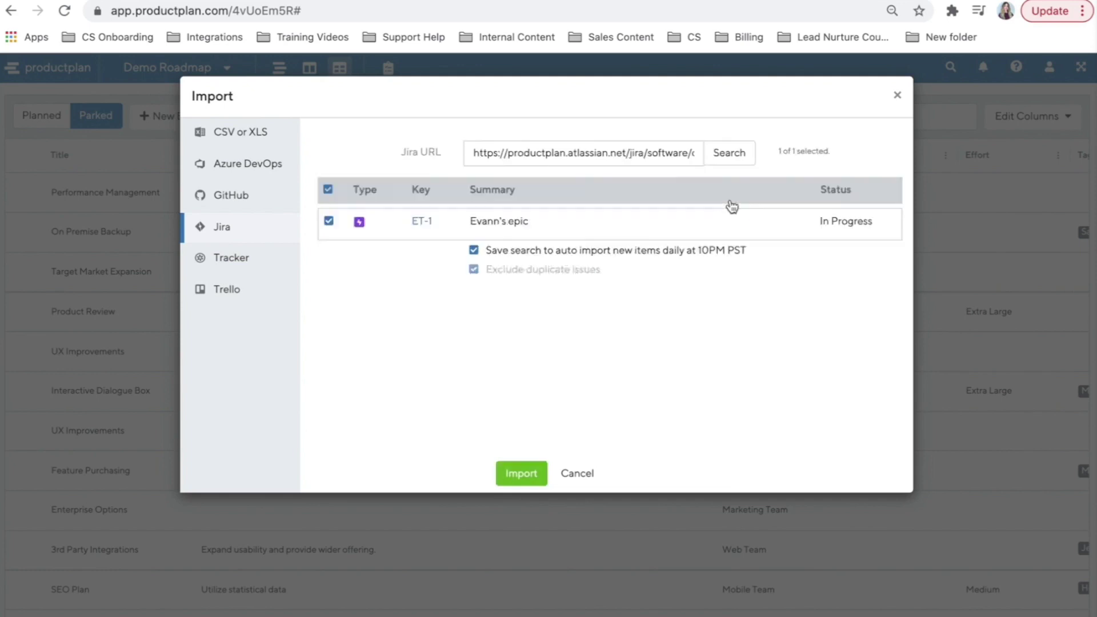
left_click(511, 471)
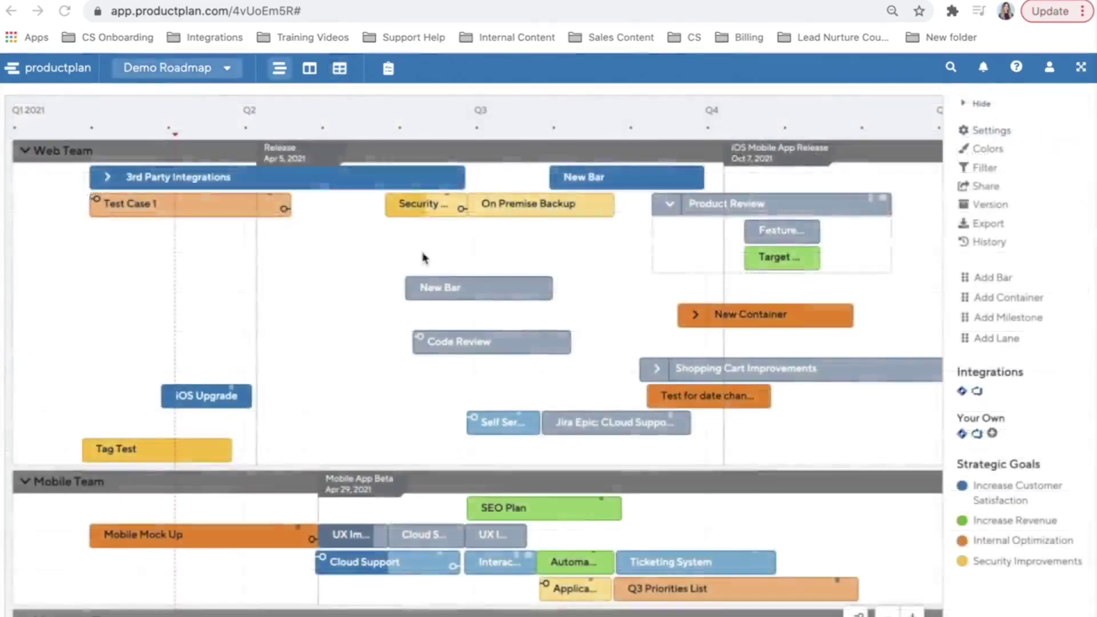
- Add a Jira link to 'Evann's epic' in the Security 2.0 bar's Links section
left_click(429, 215)
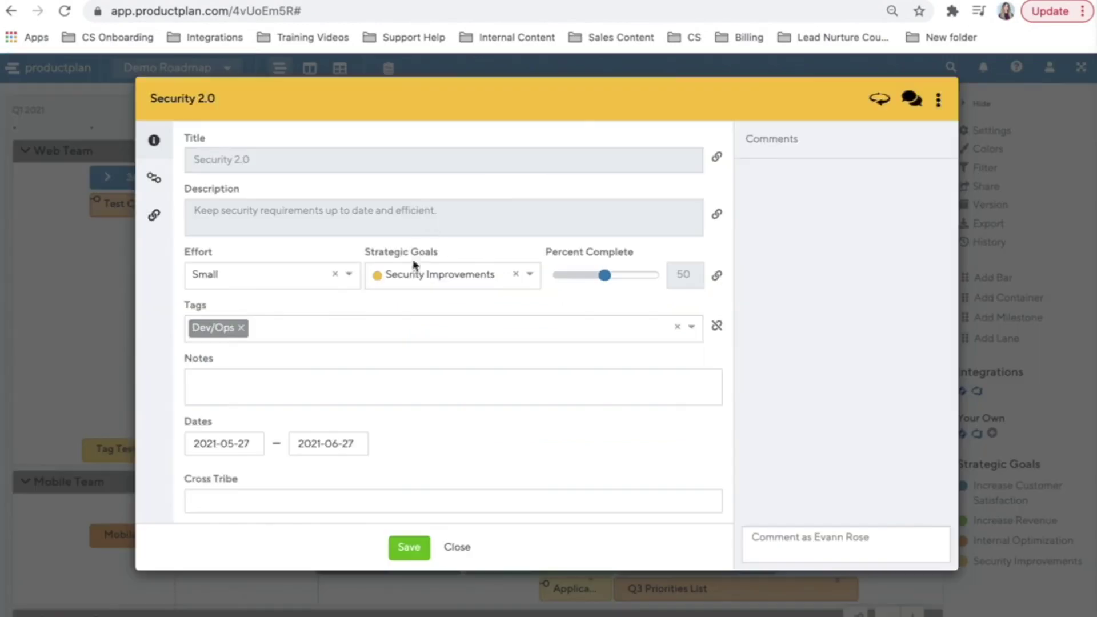
scroll(410, 271, "down", 1)
scroll(411, 272, "down", 2)
scroll(411, 271, "down", 3)
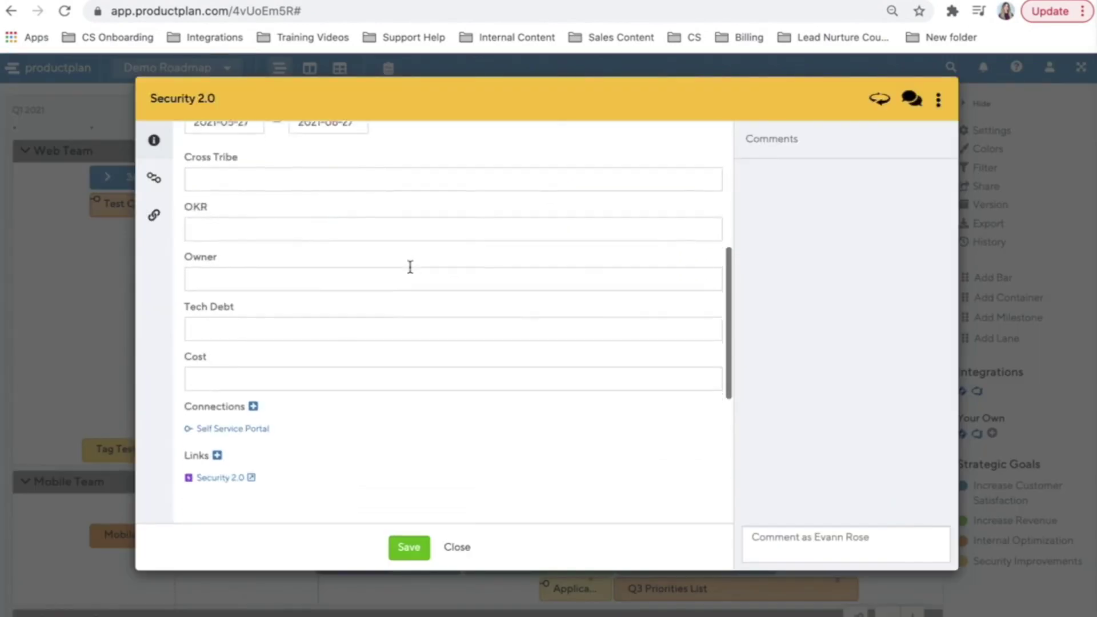
scroll(383, 278, "down", 2)
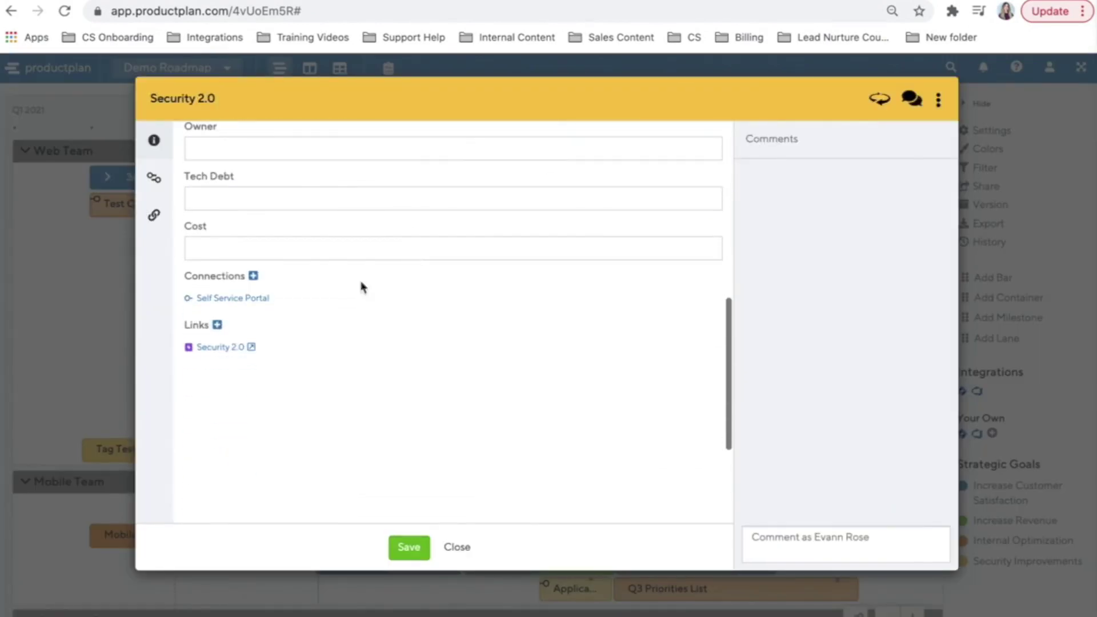
left_click(217, 325)
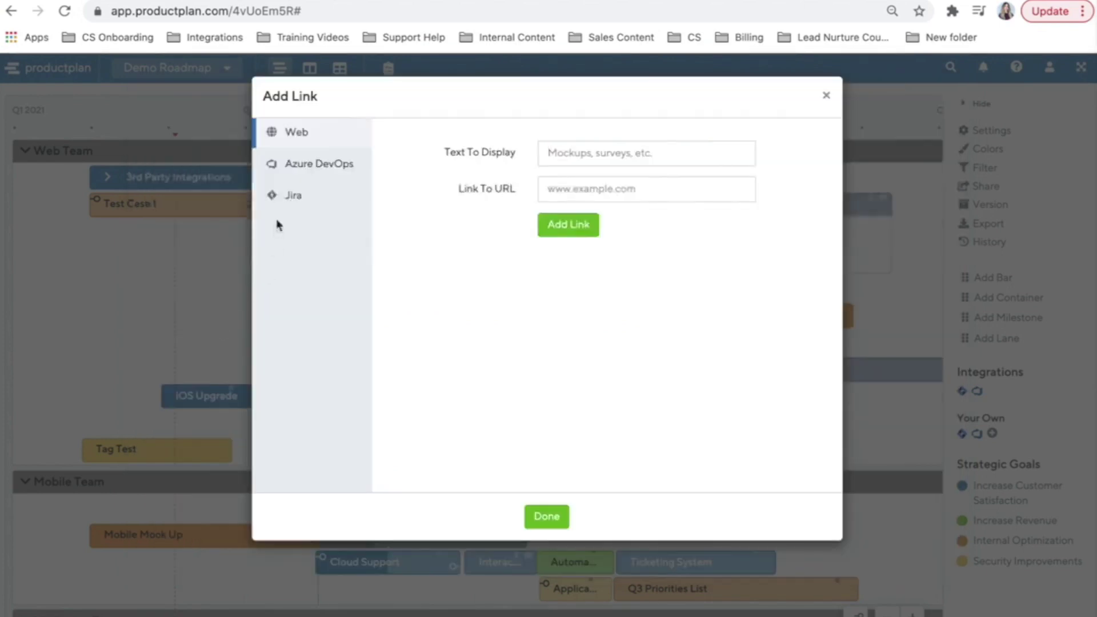
left_click(293, 197)
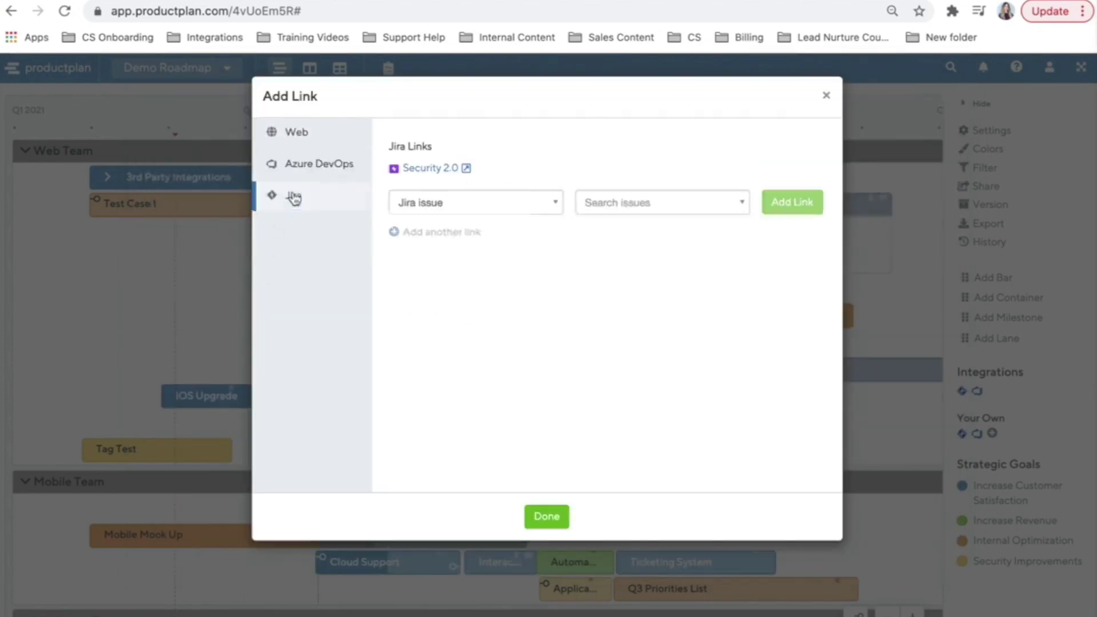
left_click(626, 204)
type("evann's epic")
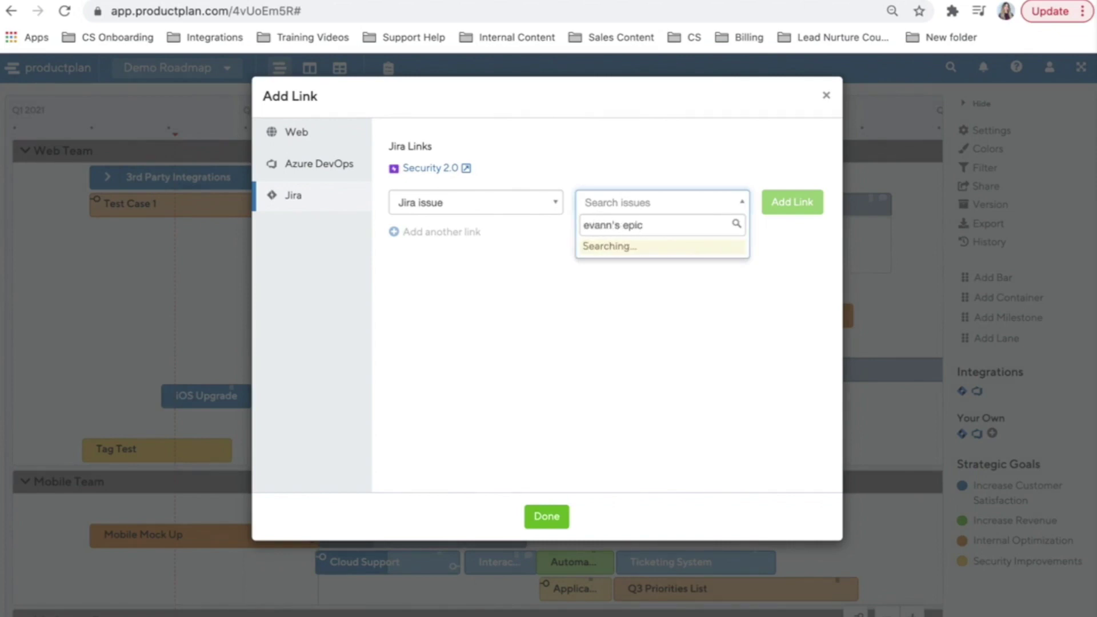
left_click(632, 254)
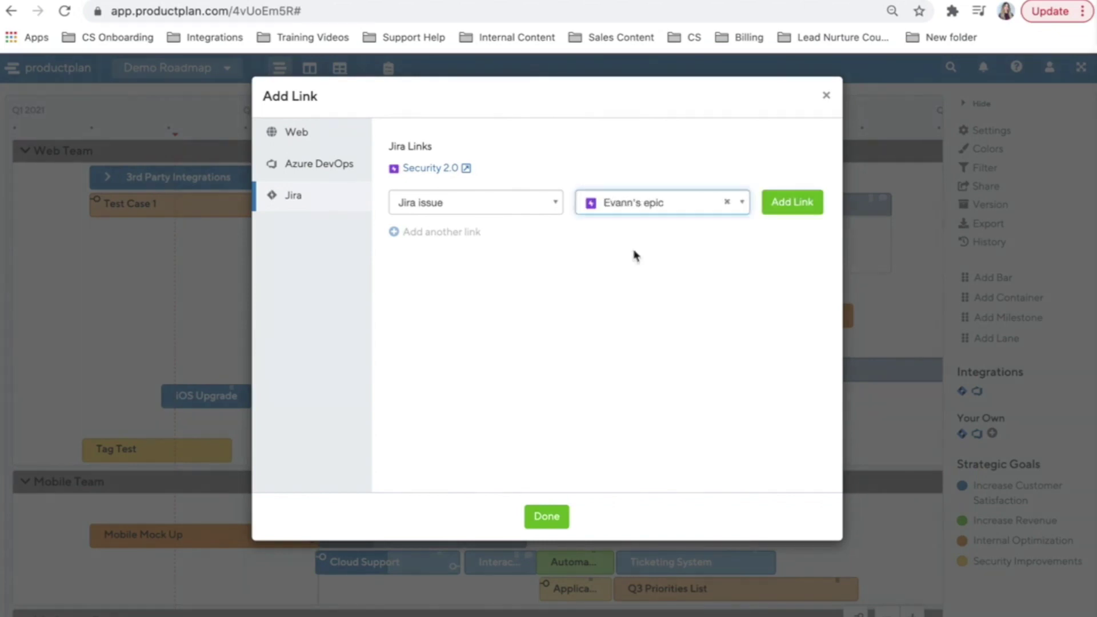
left_click(778, 205)
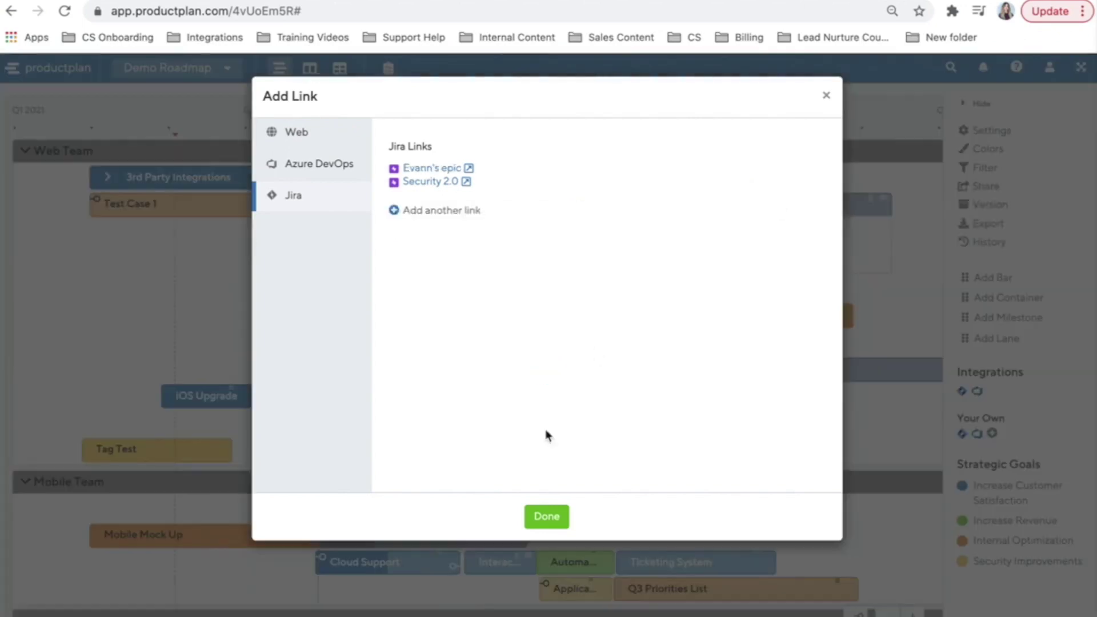
left_click(542, 525)
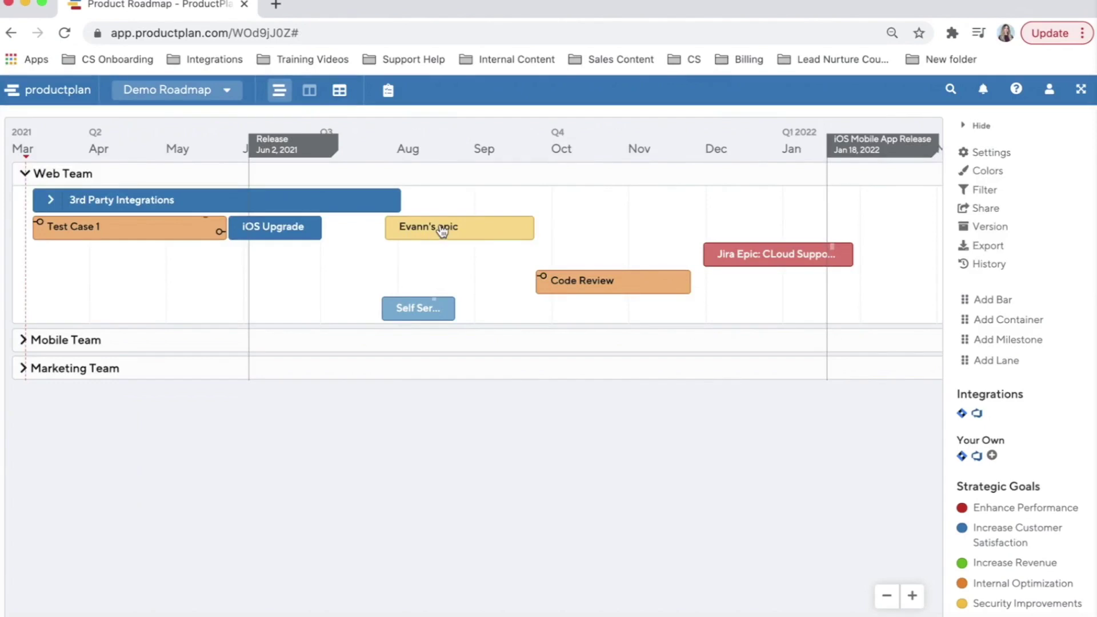
- Open Jira epic ET-6 from the Links section of the Evann's epic bar details
mouse_move(458, 228)
left_click(443, 229)
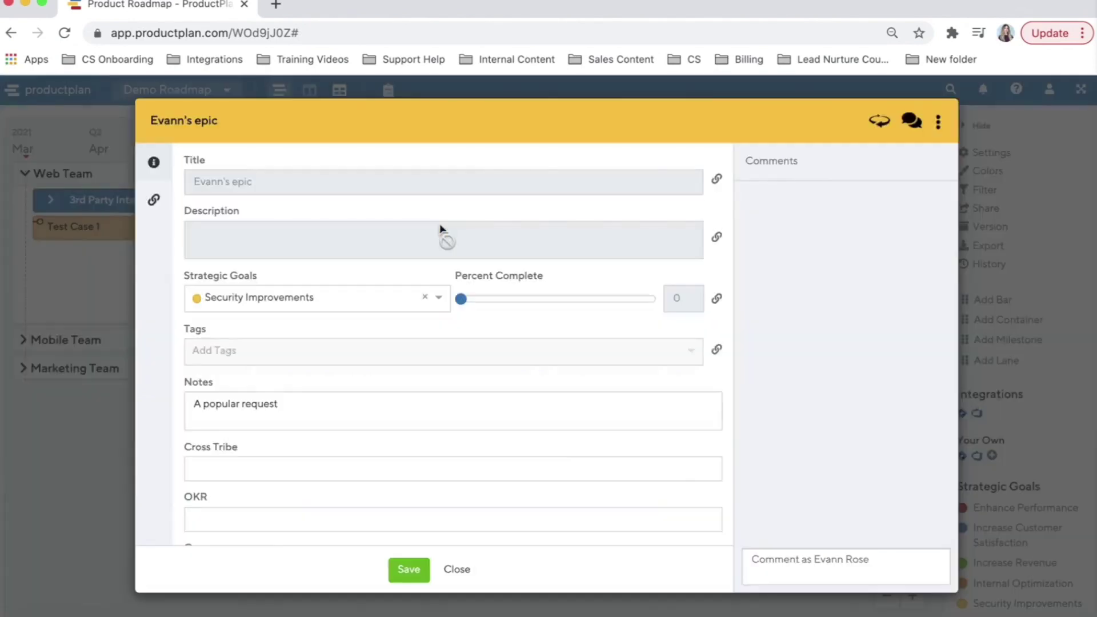
scroll(320, 403, "down", 1)
scroll(320, 403, "down", 3)
scroll(320, 403, "down", 2)
scroll(320, 403, "down", 2)
scroll(318, 404, "down", 1)
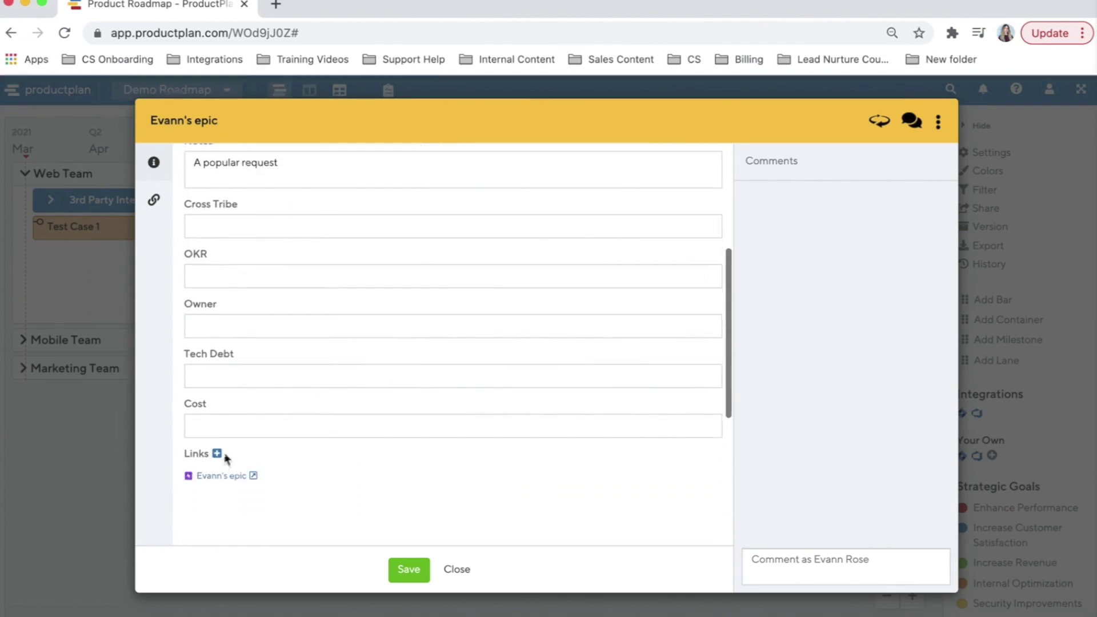
left_click(220, 478)
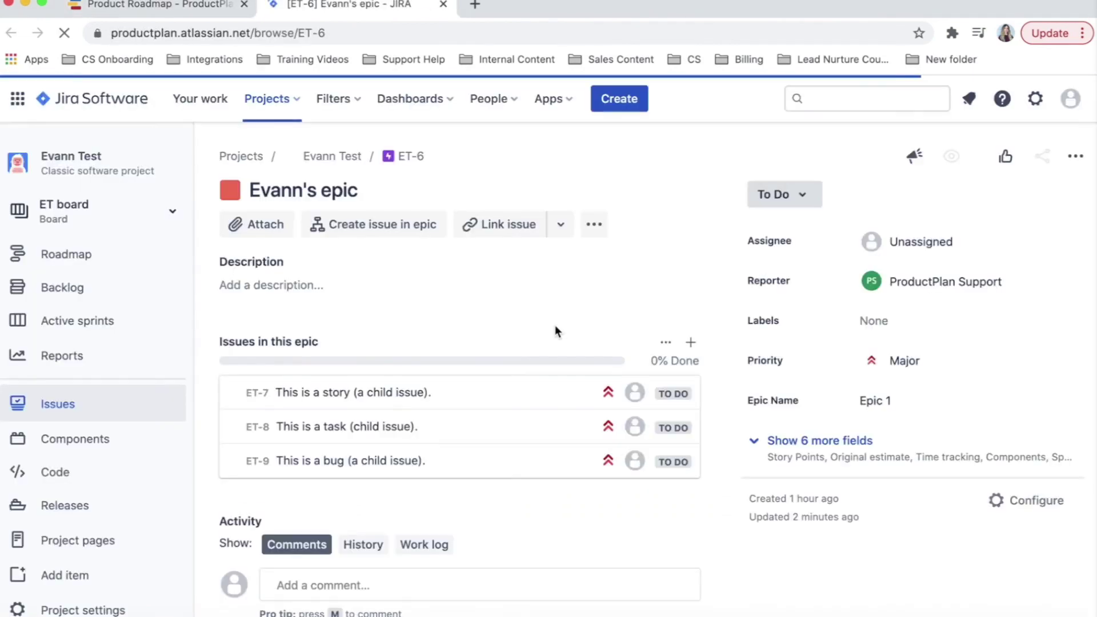
- Change story ET-7's status from To Do to Done, then return to ProductPlan
left_click(360, 393)
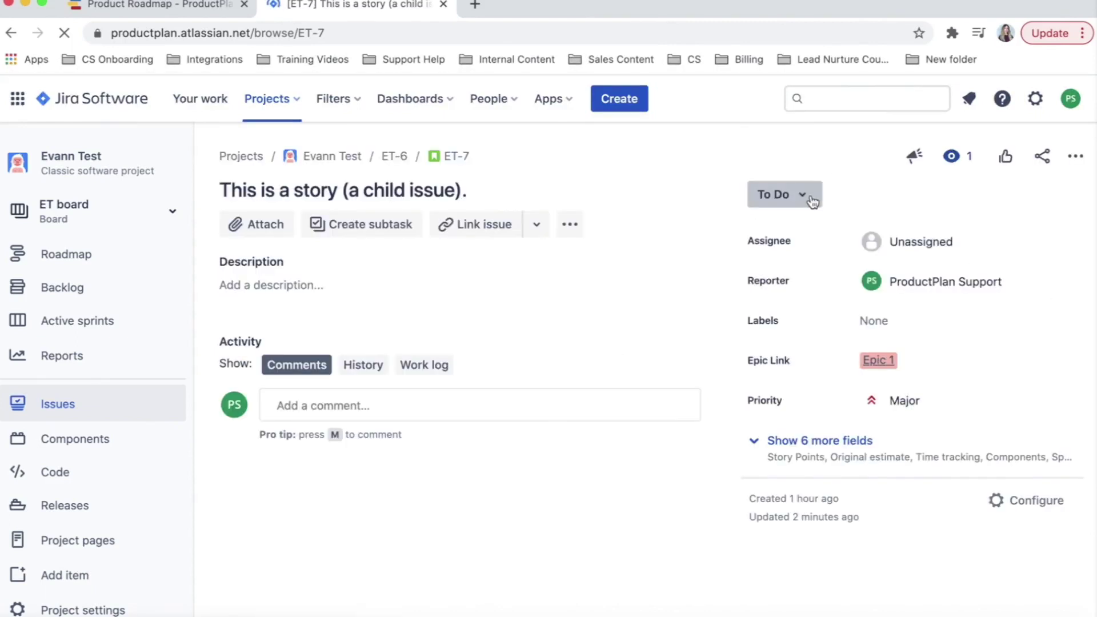
left_click(811, 197)
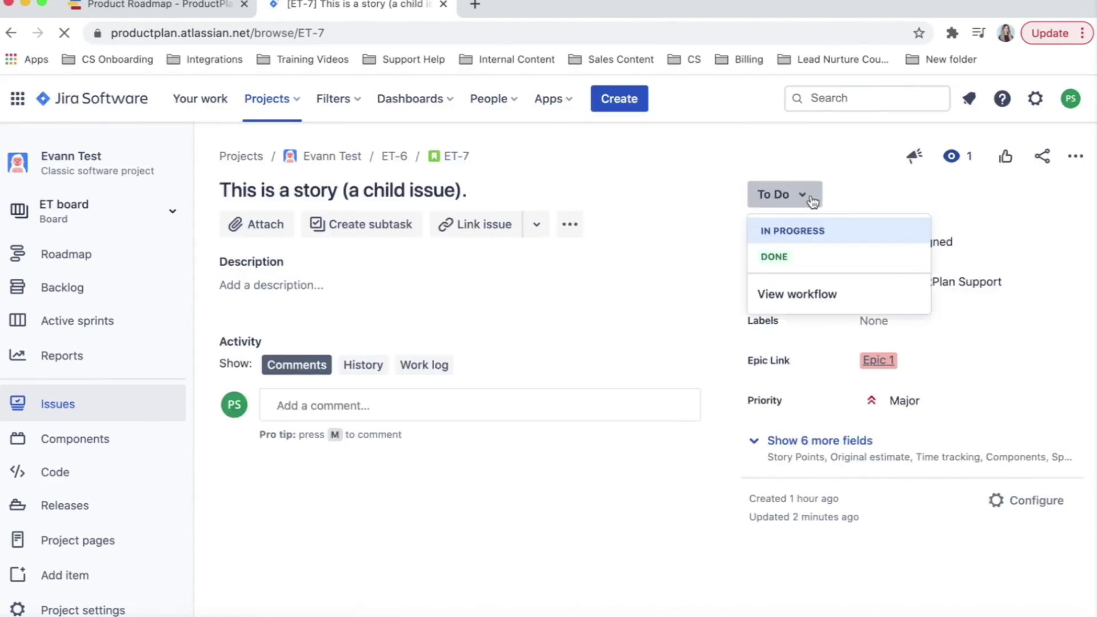
left_click(787, 255)
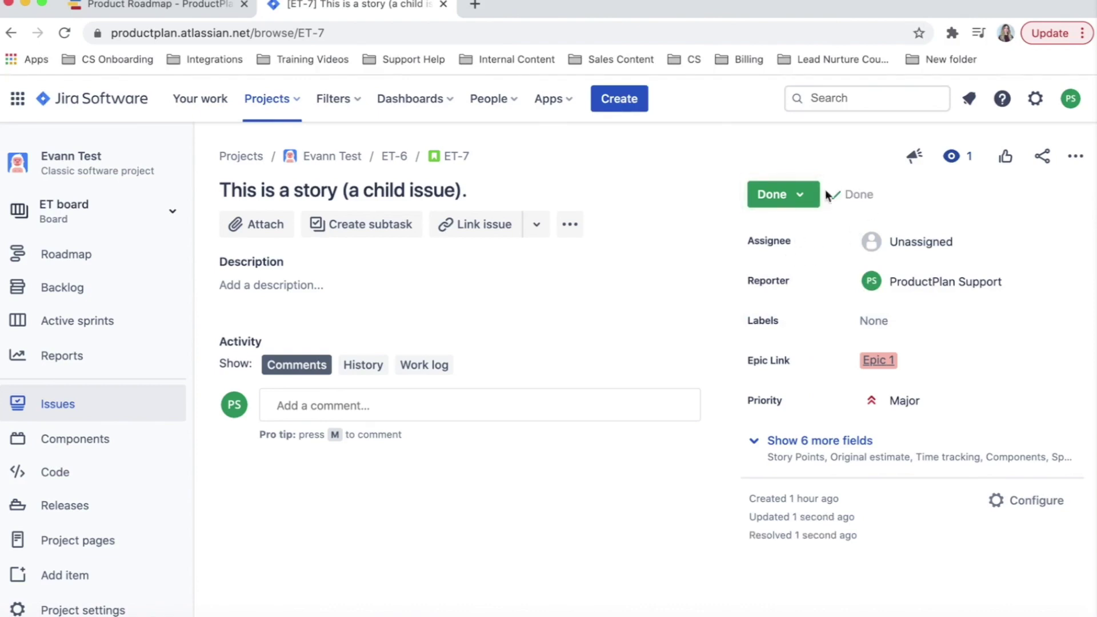
left_click(163, 8)
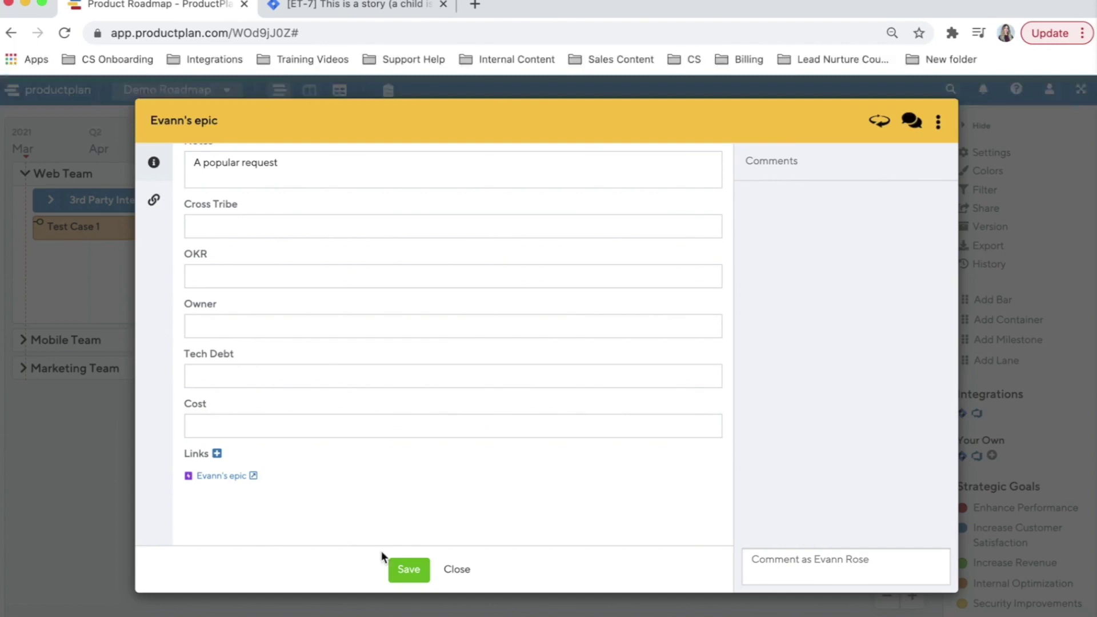
- Save the epic's details and pull the latest Jira updates, bringing Evann's epic to 33%
left_click(412, 574)
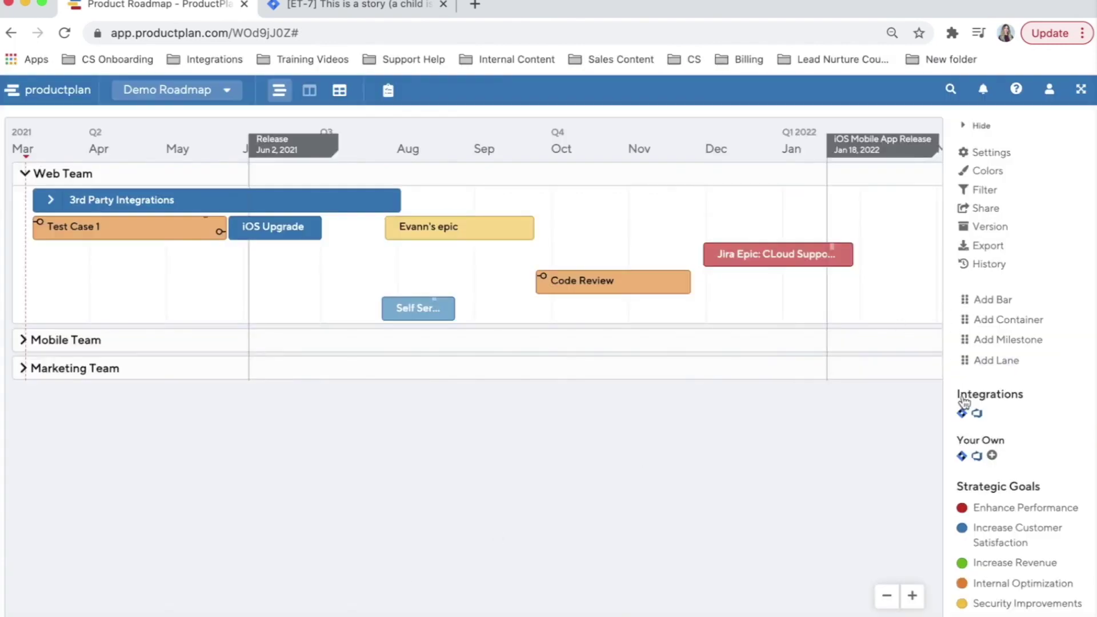
left_click(963, 416)
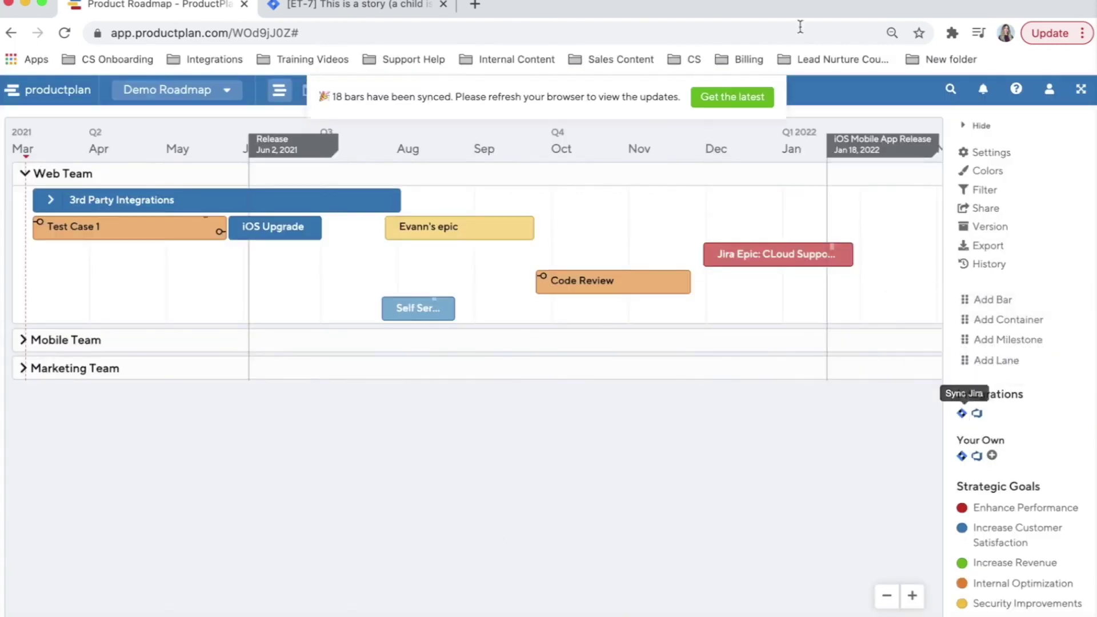
left_click(760, 97)
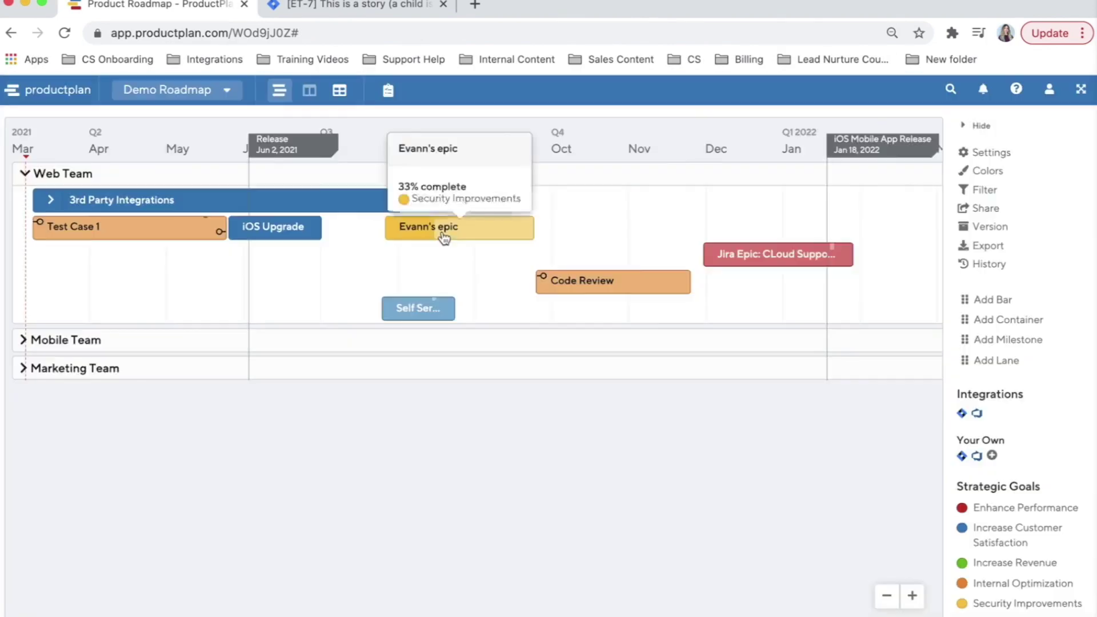